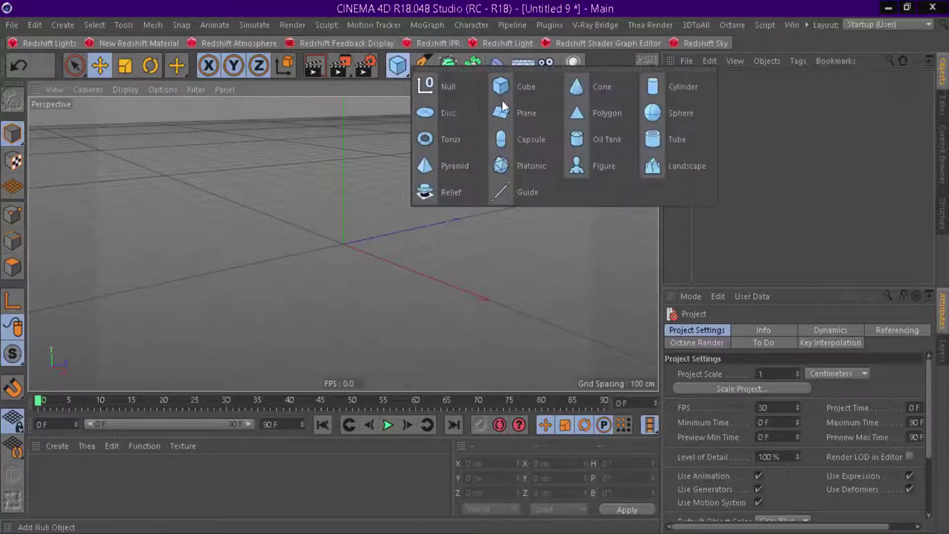
Step: Add a plane and rotate it 90° on the B axis so it stands upright
left_click(505, 108)
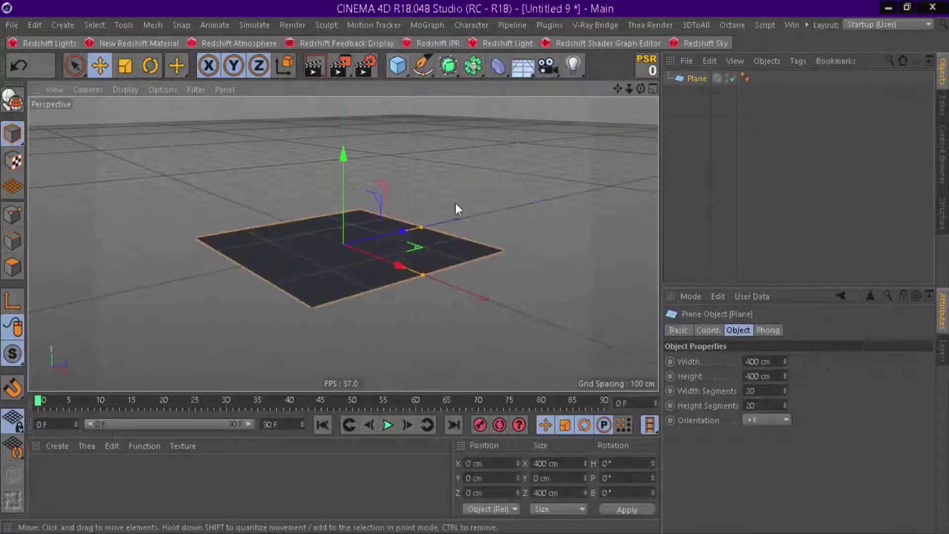
key("r")
mouse_move(365, 201)
left_mouse_down()
mouse_move(369, 227)
mouse_move(354, 269)
left_mouse_up()
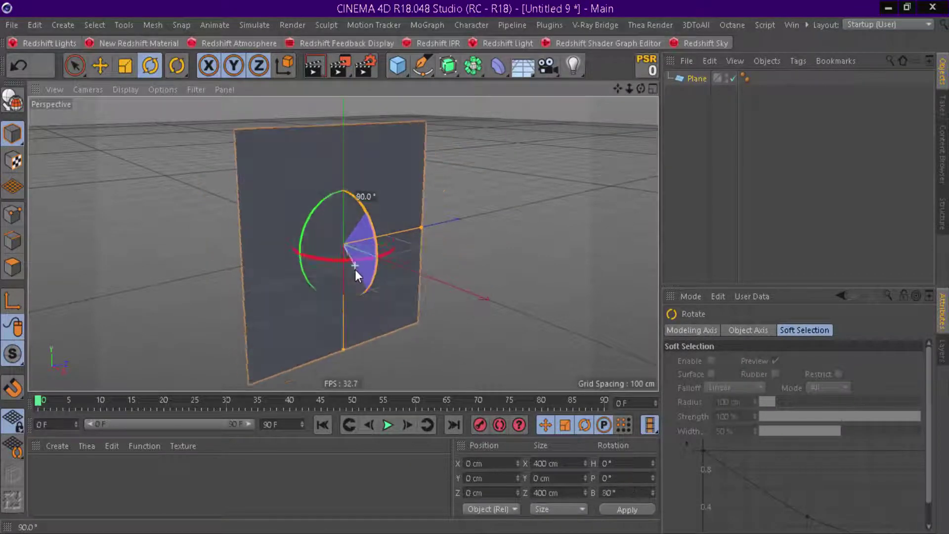
left_click_drag(342, 256, 337, 256)
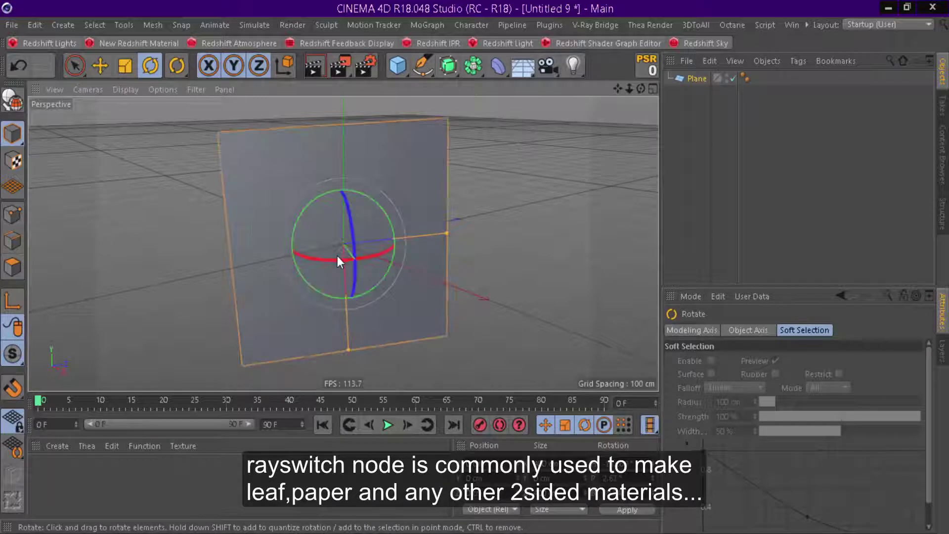
Step: Enter first size values in the plane's Object tab, starting with a 1920 width
left_click(694, 79)
left_click(777, 363)
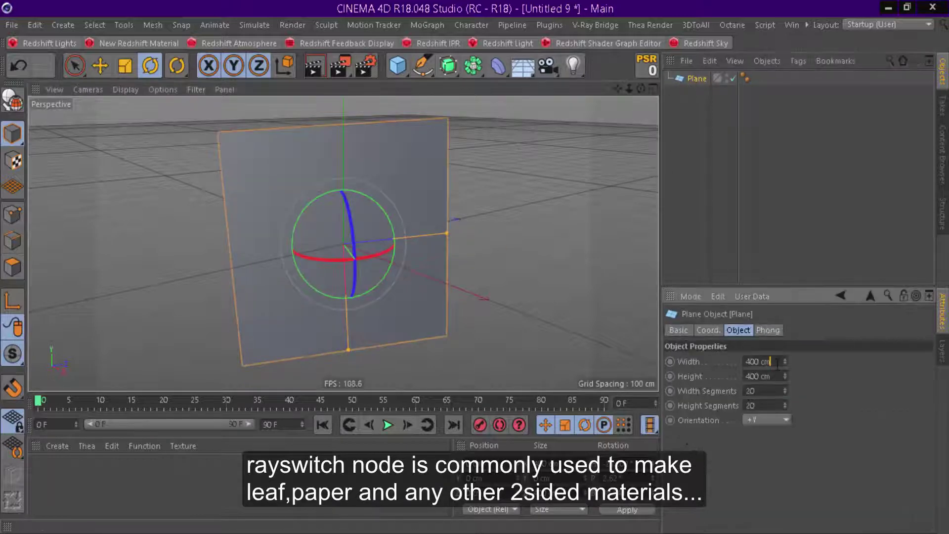
type("1920")
key("Return")
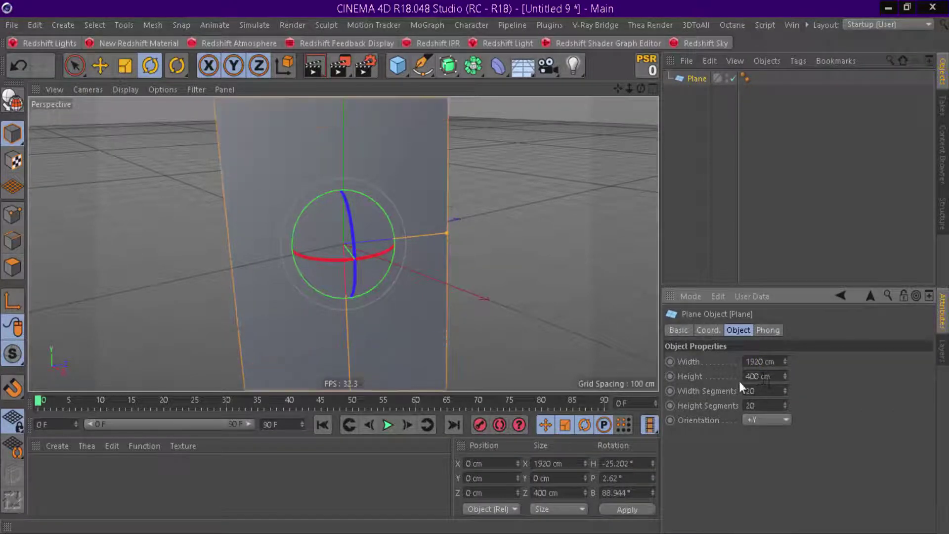
left_click(771, 376)
type("108")
key("Return")
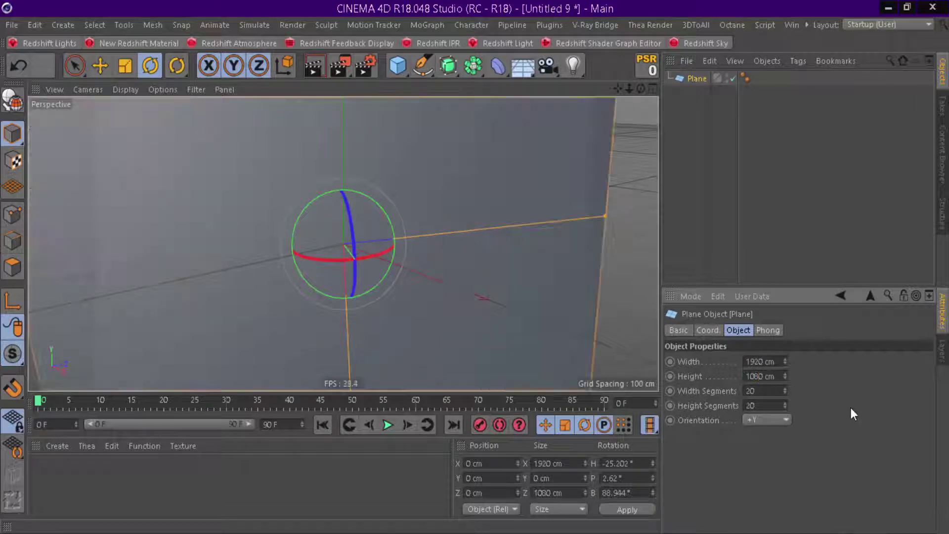
scroll(449, 252, "down", 3)
left_click_drag(449, 252, 372, 202, "alt")
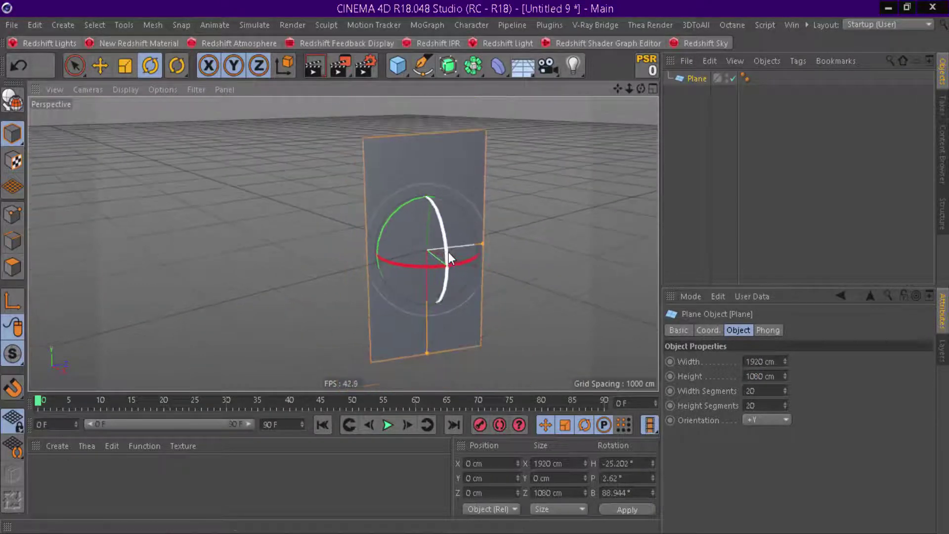
Step: Correct the plane to Width 1080 cm and Height 1920 cm, then orbit to check it
left_click(774, 361)
type("10")
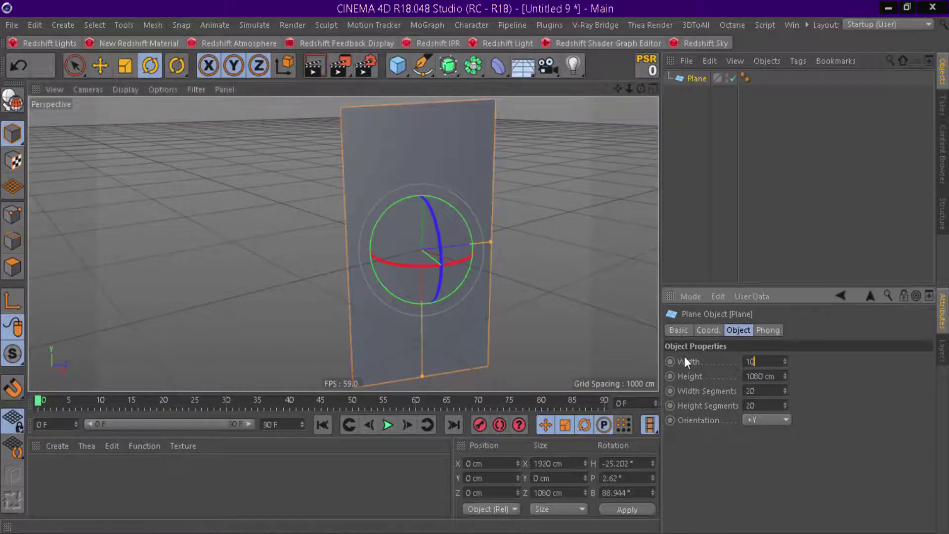
type("80")
key("Tab")
type("1")
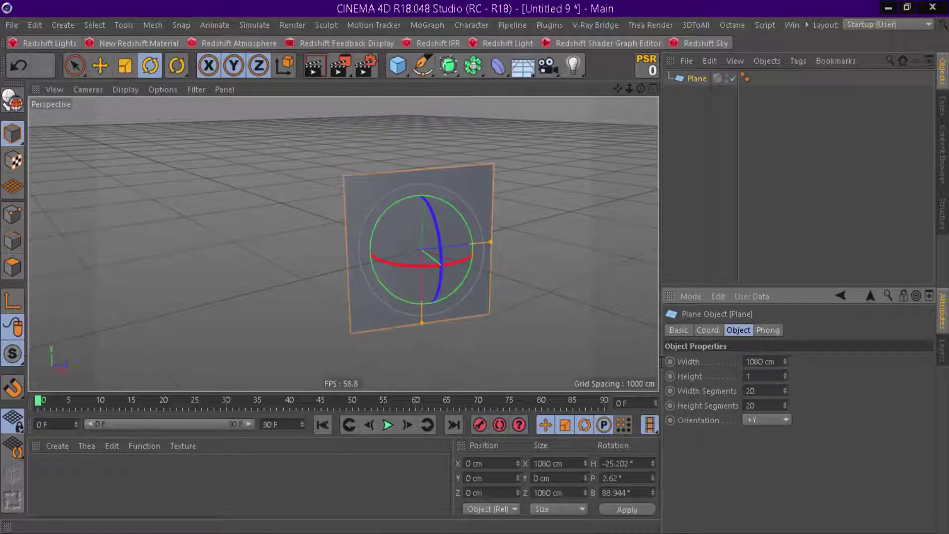
type("920")
key("Return")
left_click_drag(423, 191, 476, 207, "alt")
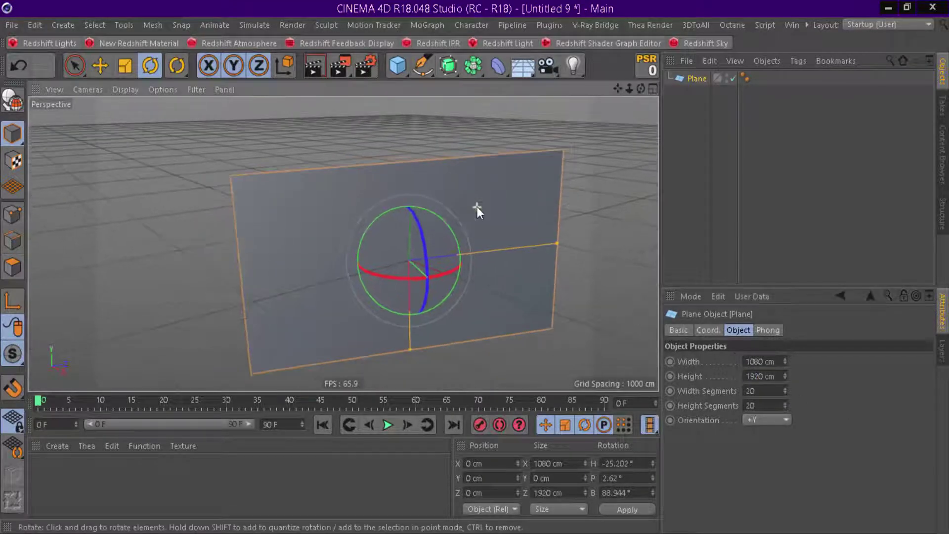
left_click(560, 219)
left_click(49, 43)
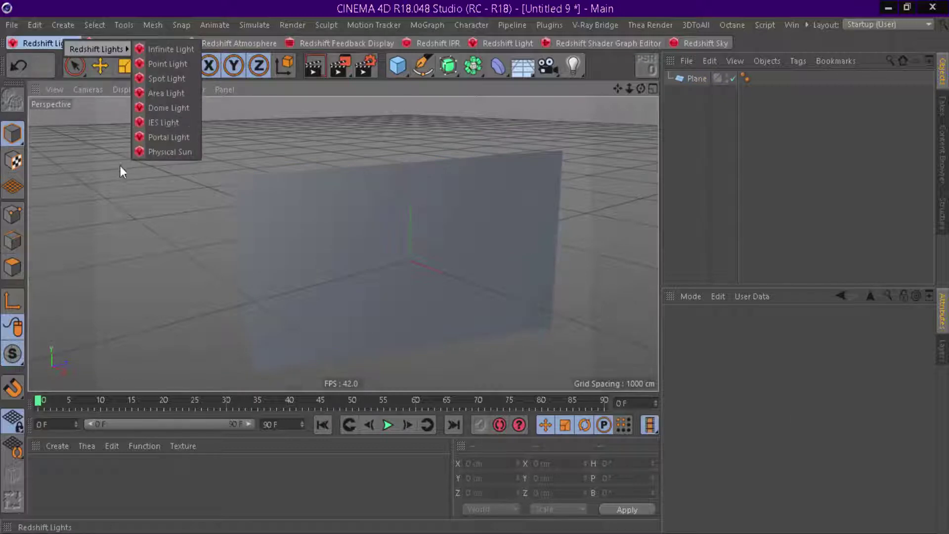
Step: Add an RS Dome Light using hdri112233.jpg as its Dome Map, with sRGB ticked
left_click(162, 108)
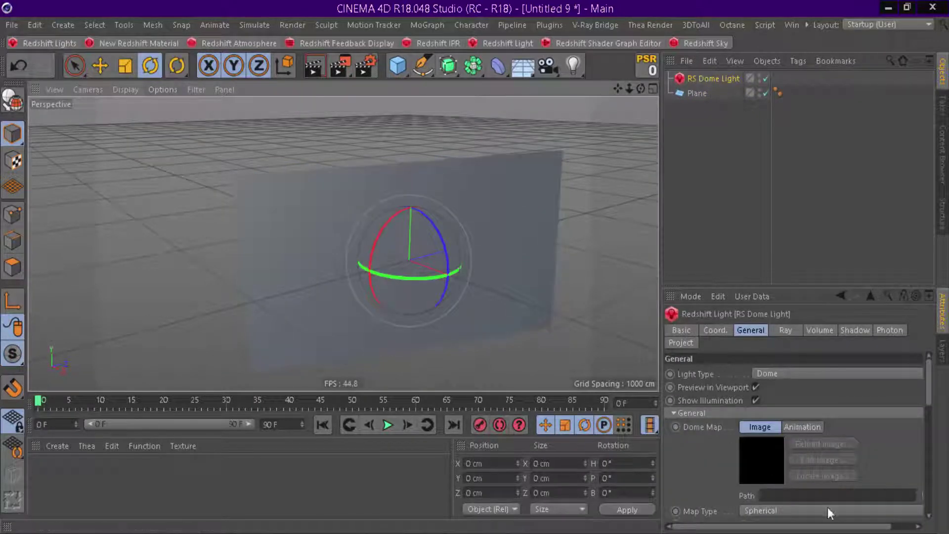
left_click(905, 495)
left_click(246, 203)
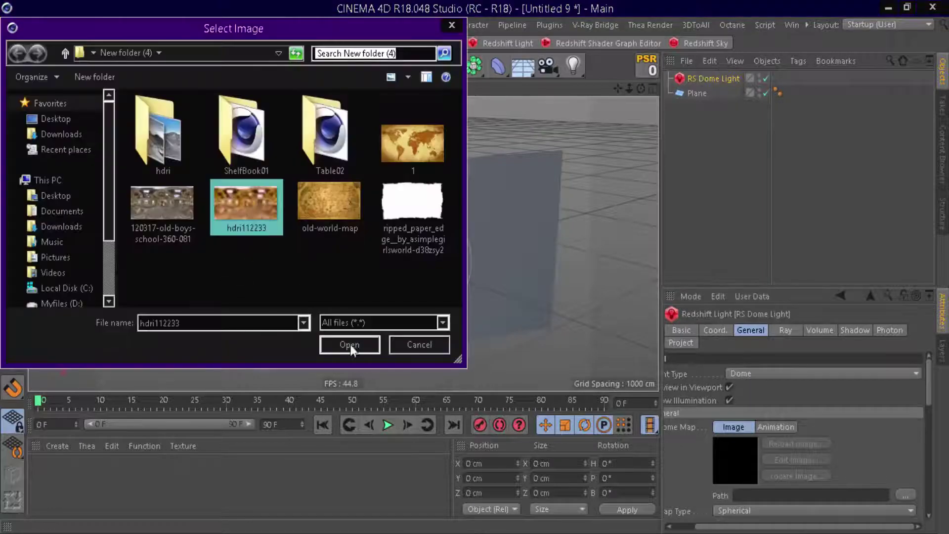
left_click(375, 345)
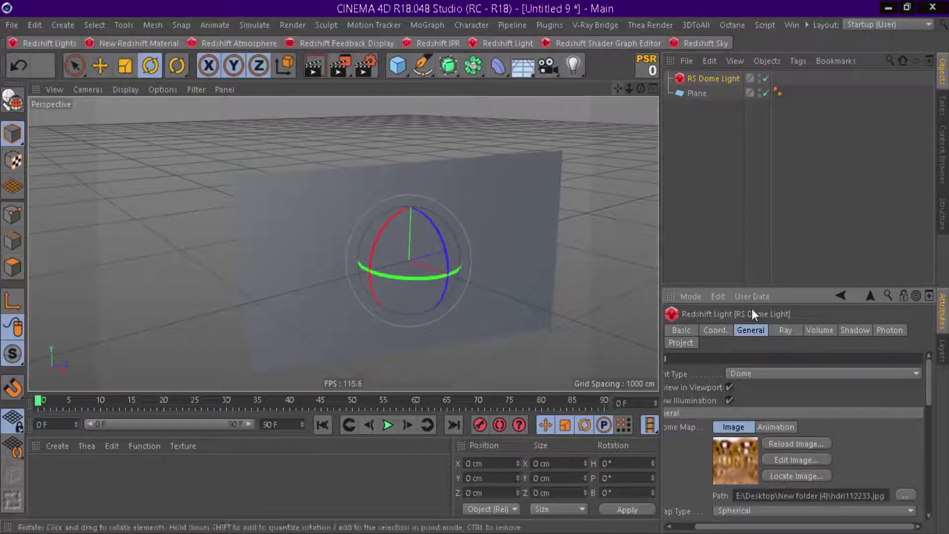
left_click_drag(929, 408, 929, 429)
left_click(716, 456)
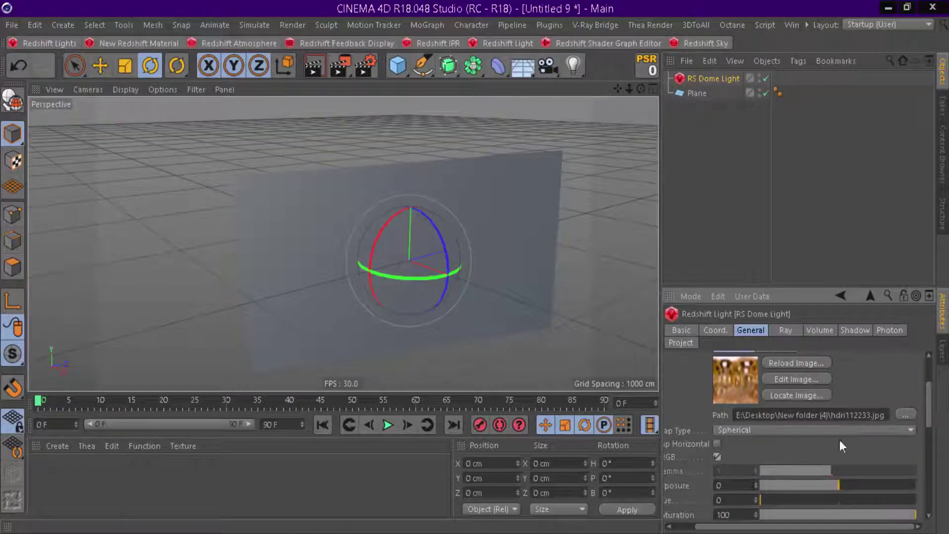
scroll(924, 415, "up", 3)
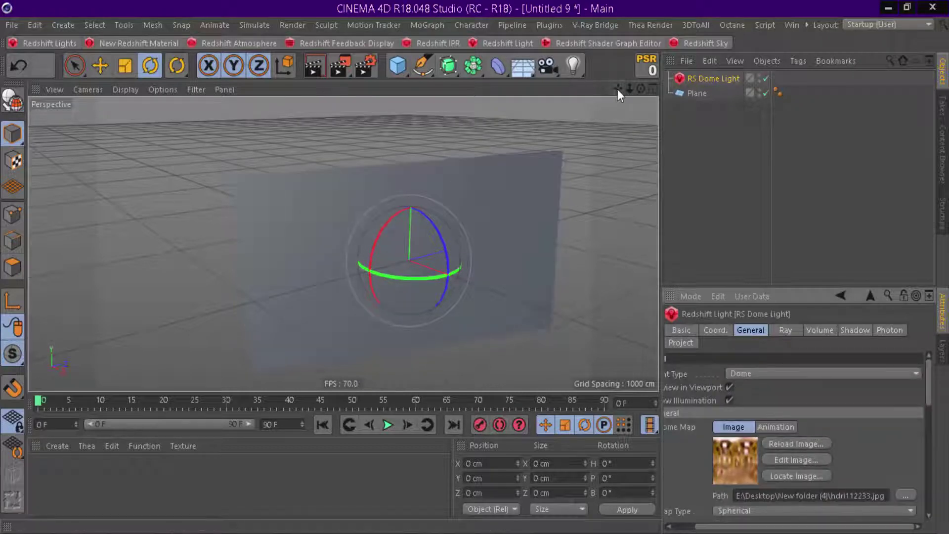
left_click_drag(617, 89, 558, 65)
Step: Create a new Redshift material and open its Shader Graph
left_click(159, 48)
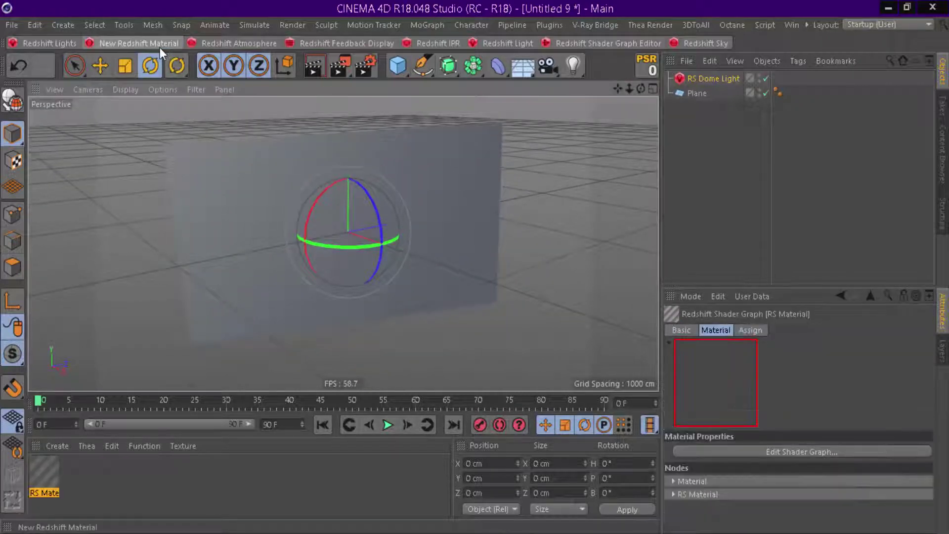
double_click(43, 467)
left_click(467, 105)
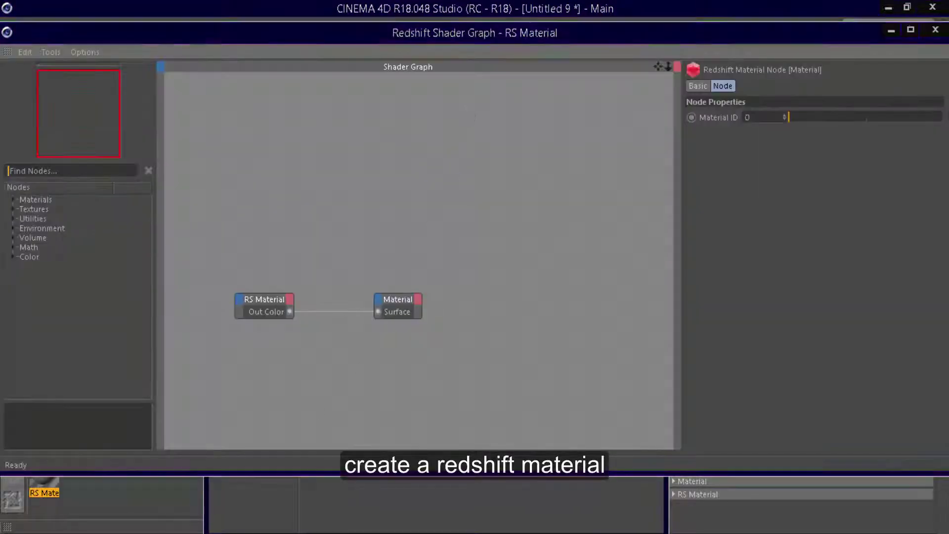
Step: Preview the old-world-map and 1 images from the Explorer folder
left_click(268, 488)
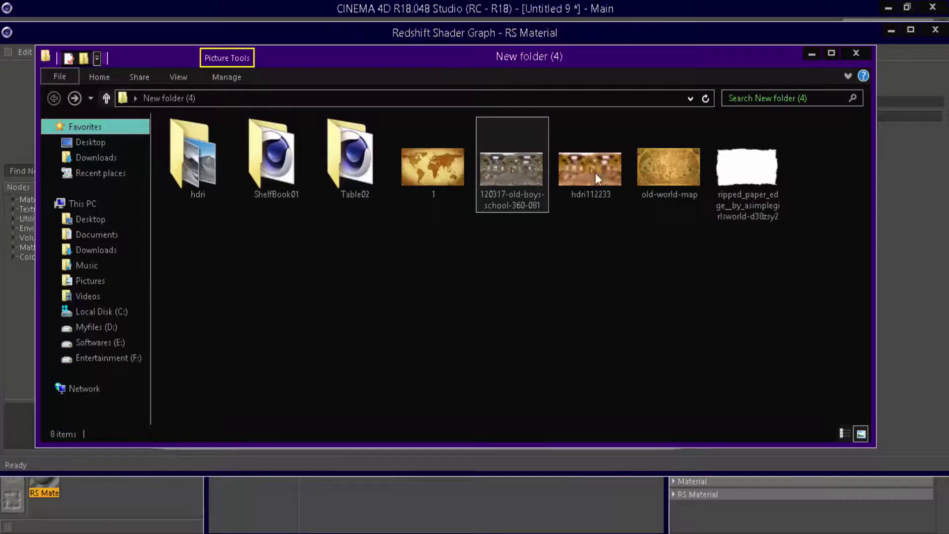
double_click(669, 171)
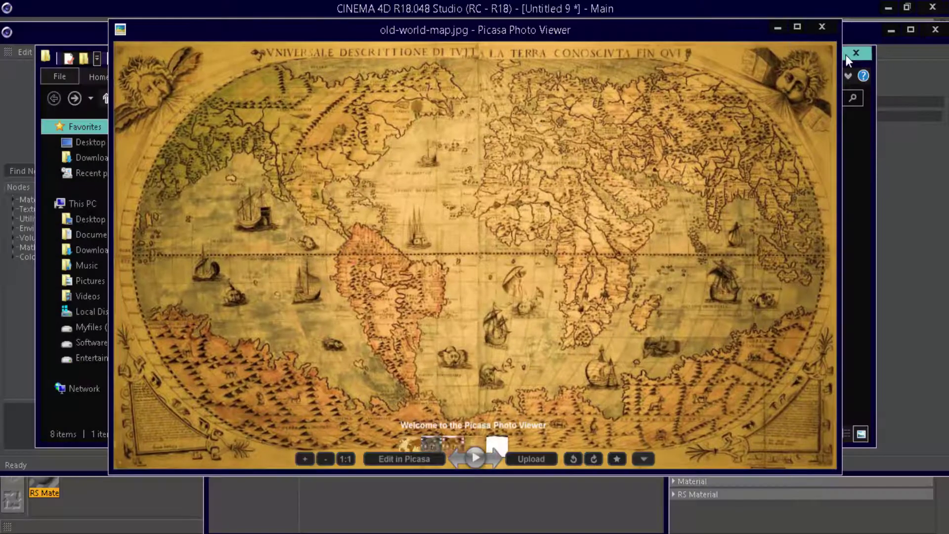
left_click(823, 28)
double_click(464, 162)
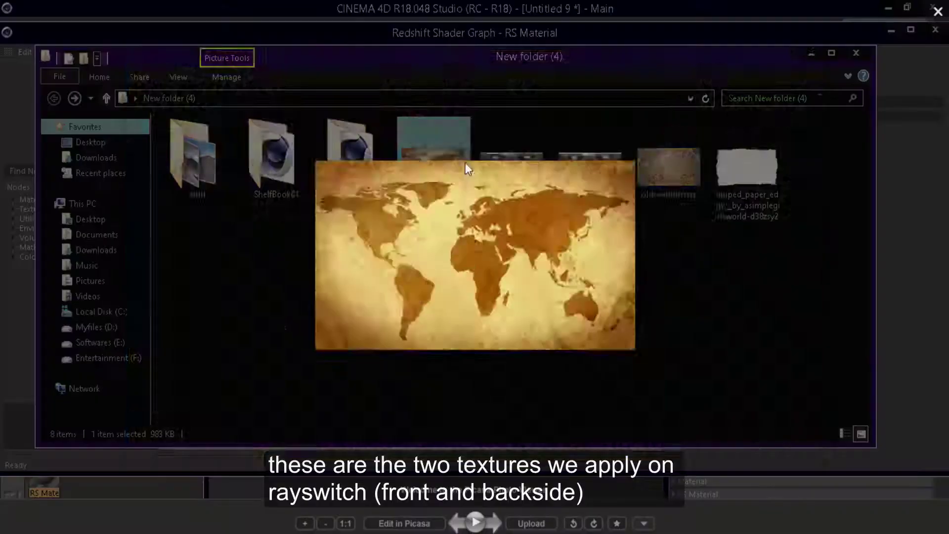
left_click(937, 11)
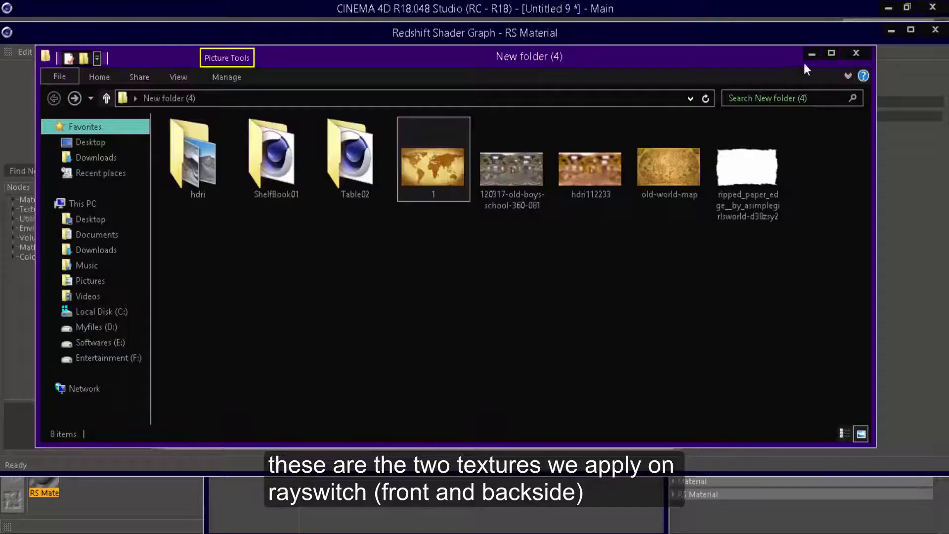
Step: Select both 1 and old-world-map and drag them into the Shader Graph
left_click(809, 54)
left_click(215, 481)
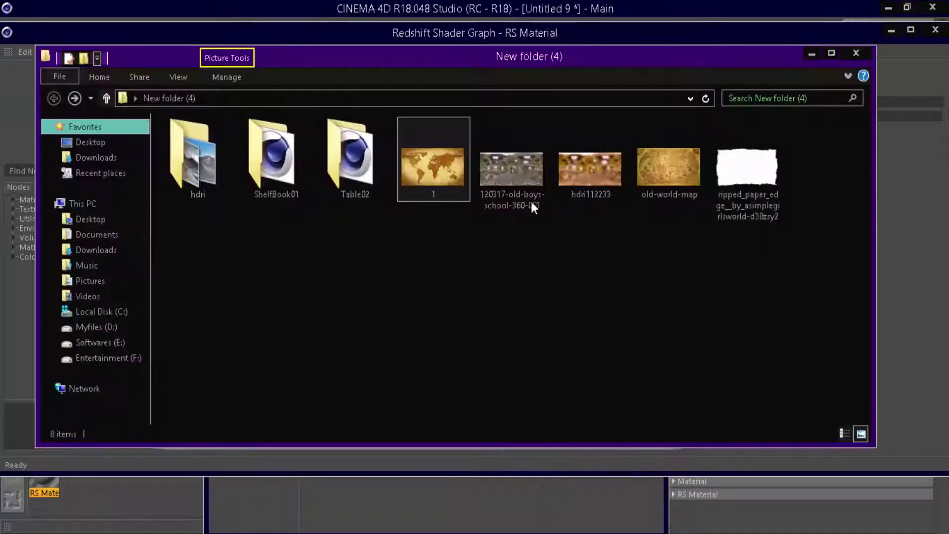
left_click(660, 185, "ctrl")
left_click_drag(699, 56, 356, 354)
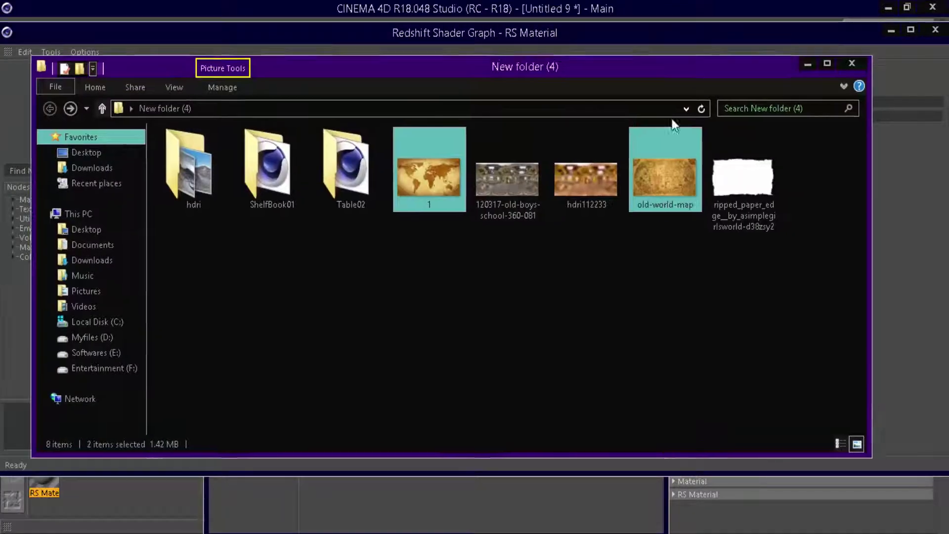
mouse_move(328, 460)
left_mouse_down()
mouse_move(365, 164)
mouse_move(260, 130)
left_mouse_up()
Step: Drop the two images in as texture nodes and add a second RS Material node
left_click(513, 350)
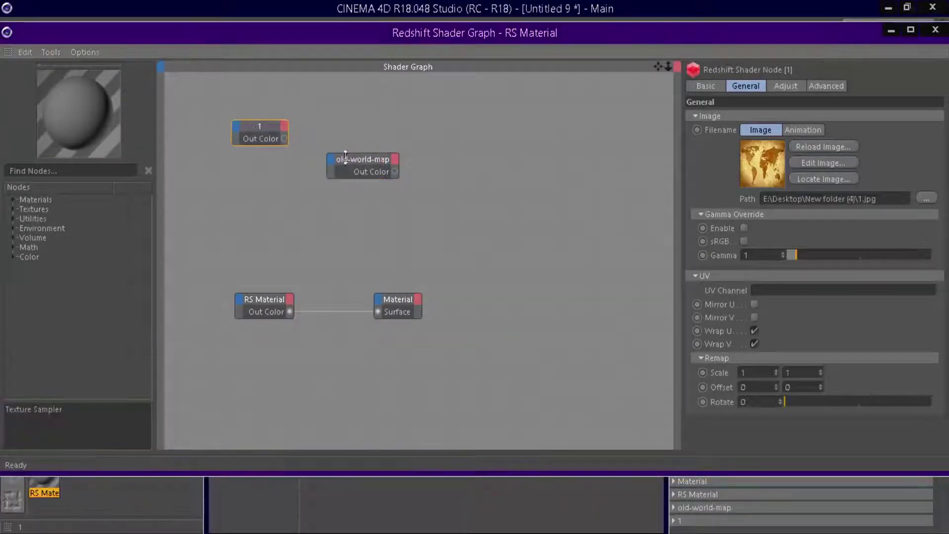
mouse_move(368, 156)
left_mouse_down()
mouse_move(247, 171)
mouse_move(267, 171)
left_mouse_up()
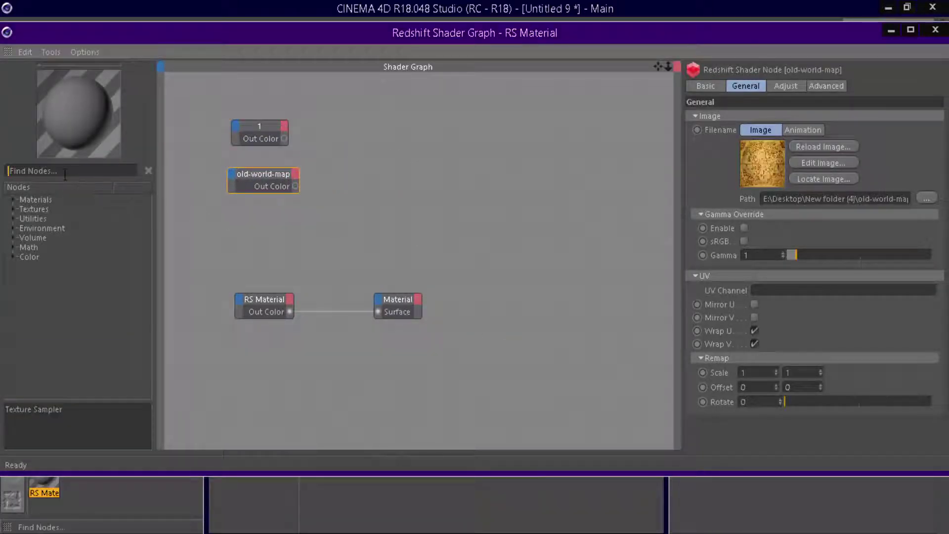
type("m")
key("BackSpace")
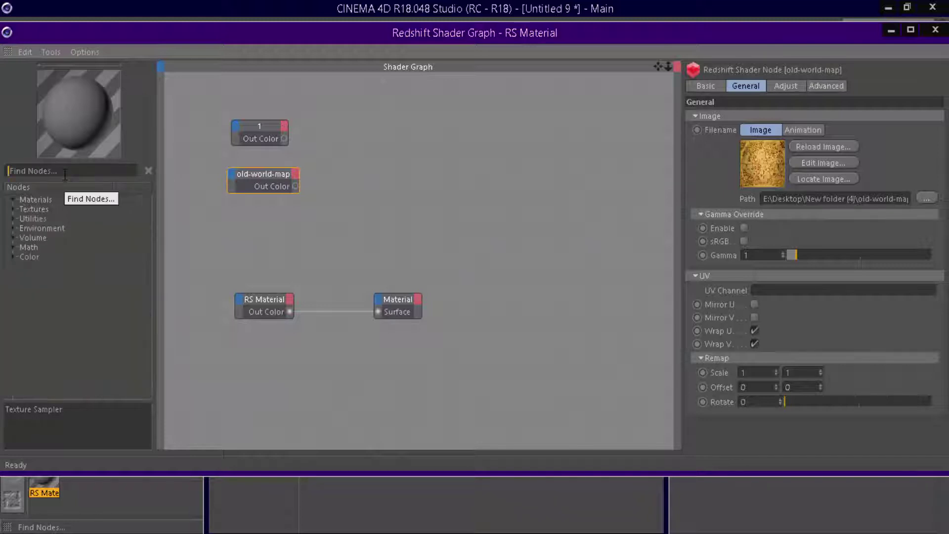
type("MATE")
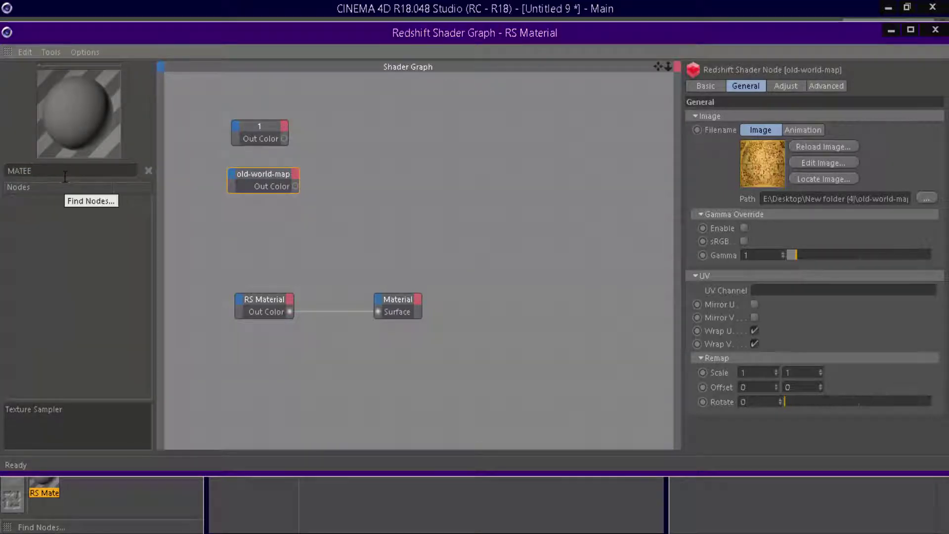
left_click_drag(419, 177, 419, 177)
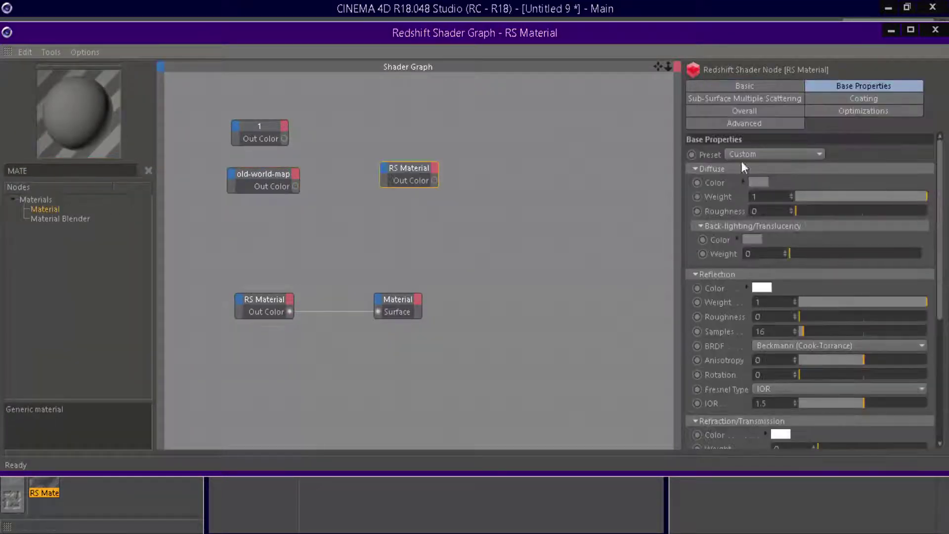
Step: Set both RS Material nodes to the Paper preset and move the Material output node aside, unlinked
left_click(784, 154)
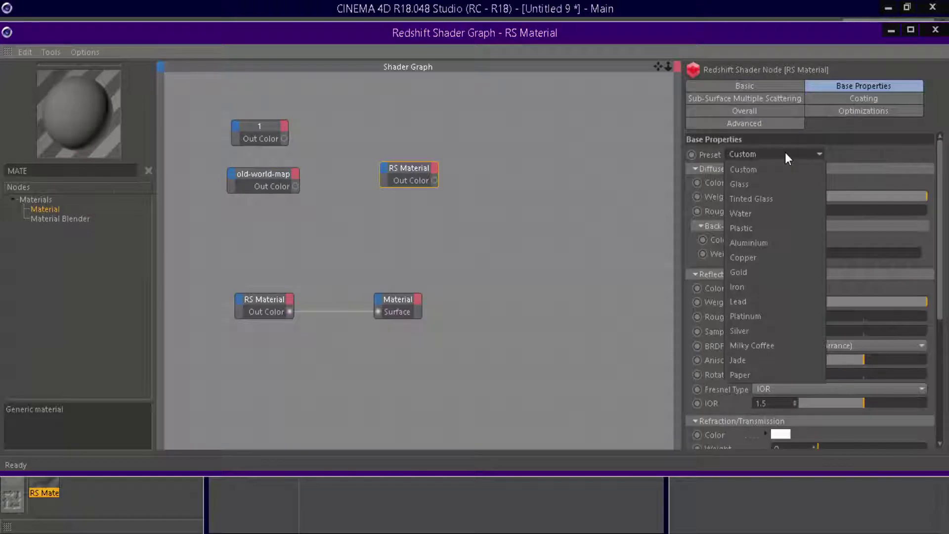
left_click(739, 374)
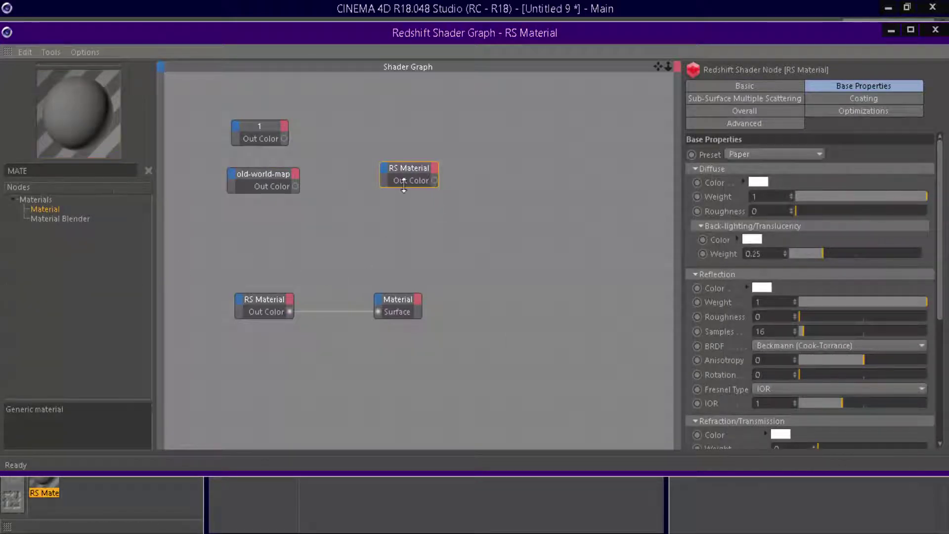
left_click(265, 303)
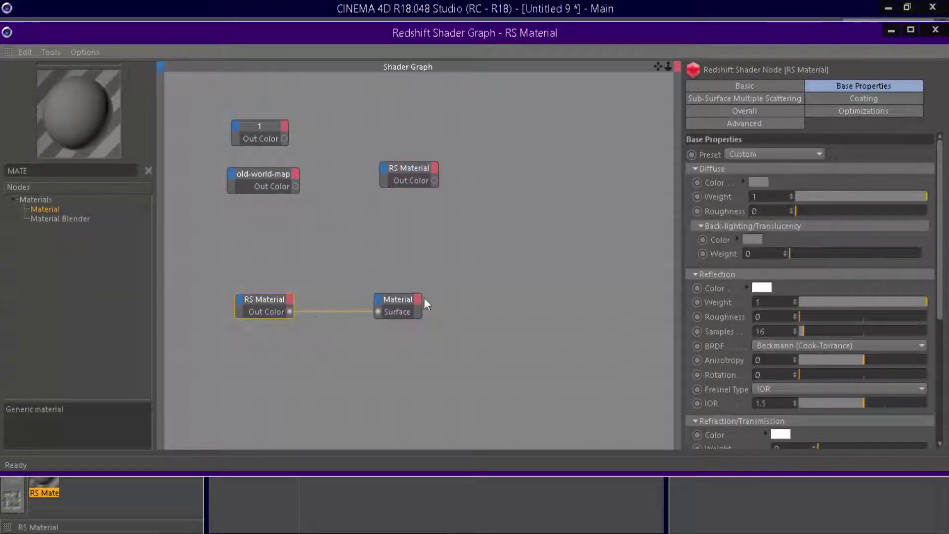
left_click(785, 156)
left_click(741, 375)
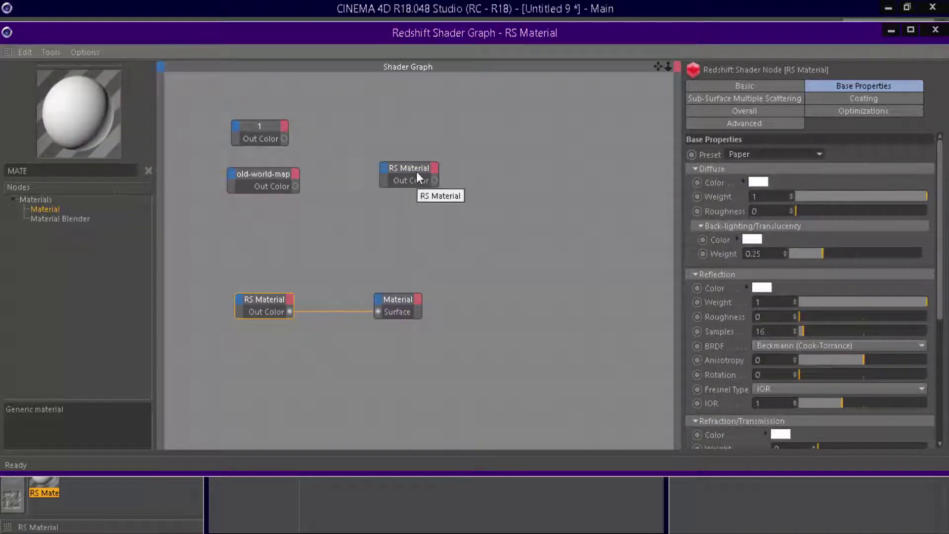
mouse_move(417, 178)
left_mouse_down()
mouse_move(348, 212)
mouse_move(414, 144)
left_mouse_up()
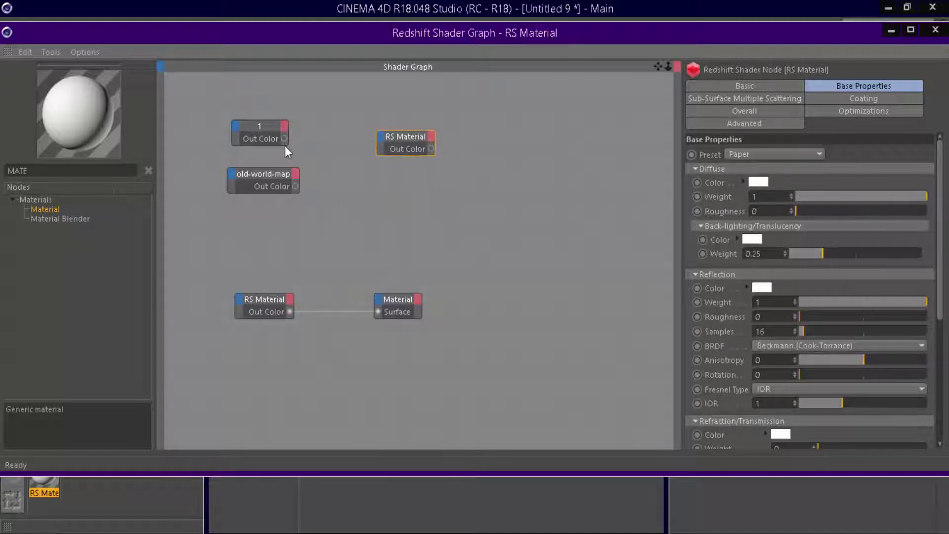
left_click_drag(397, 308, 618, 239)
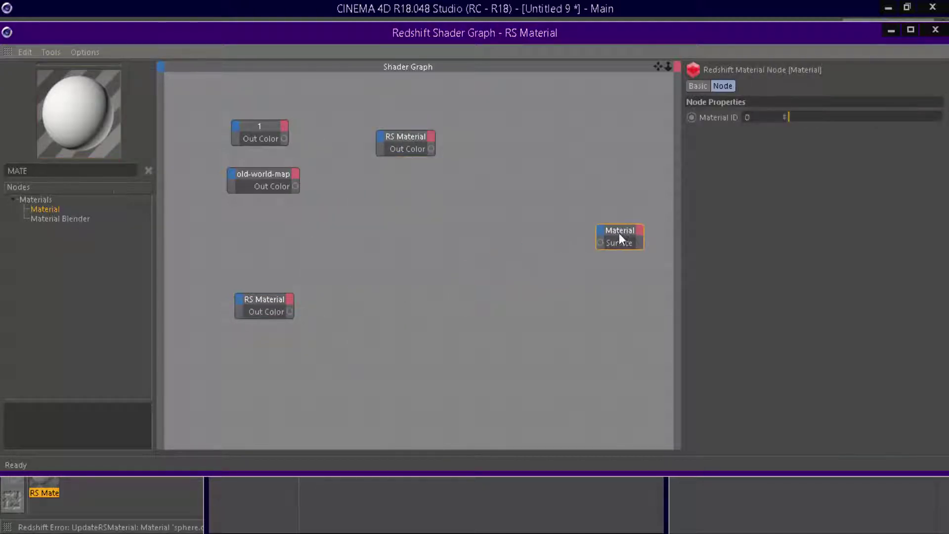
Step: Arrange the nodes and connect old-world-map to the lower RS Material's Diffuse Color
mouse_move(407, 141)
left_mouse_down()
mouse_move(411, 214)
mouse_move(406, 189)
left_mouse_up()
left_click_drag(276, 306, 441, 288)
mouse_move(266, 176)
left_mouse_down()
mouse_move(234, 282)
mouse_move(264, 318)
left_mouse_up()
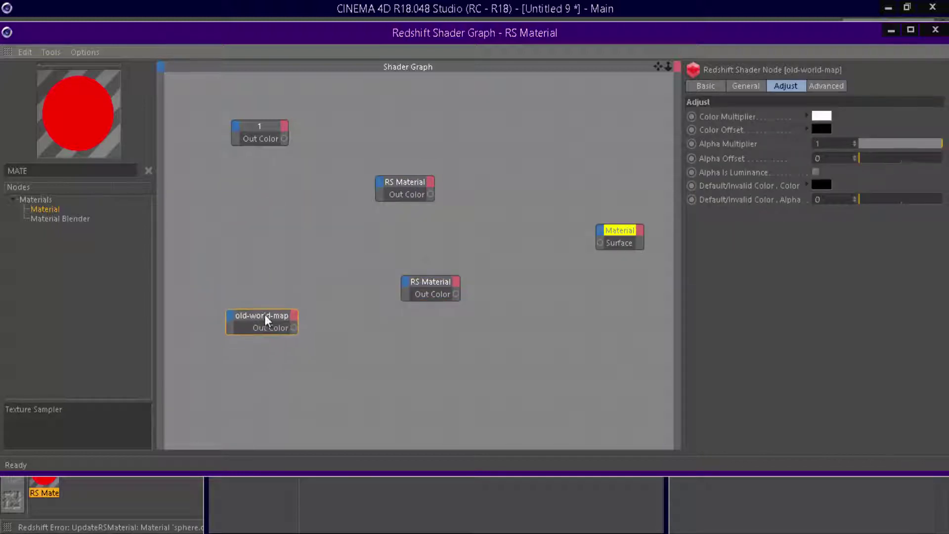
left_click_drag(406, 284, 405, 282)
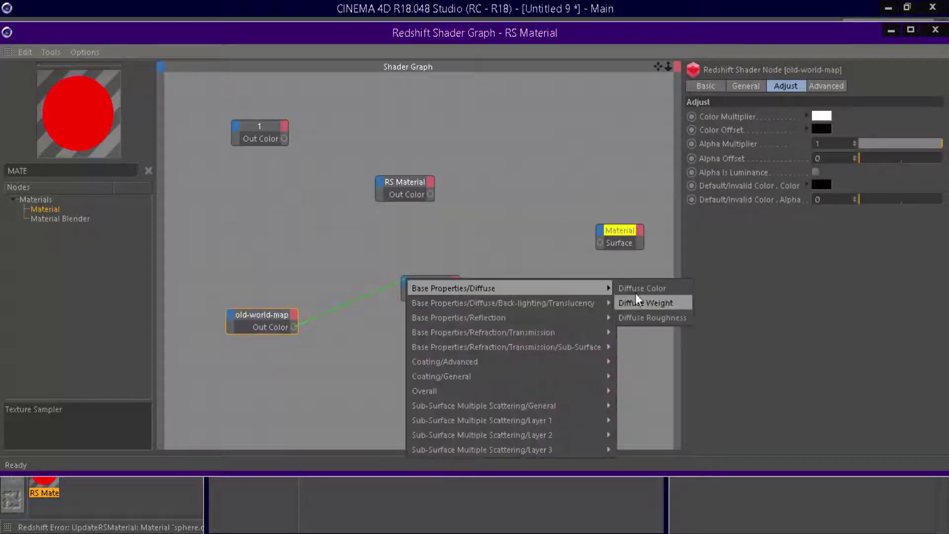
left_click(630, 302)
Step: Connect texture 1 to the upper RS Material's Diffuse Color and tidy the node layout
left_click_drag(377, 187, 378, 188)
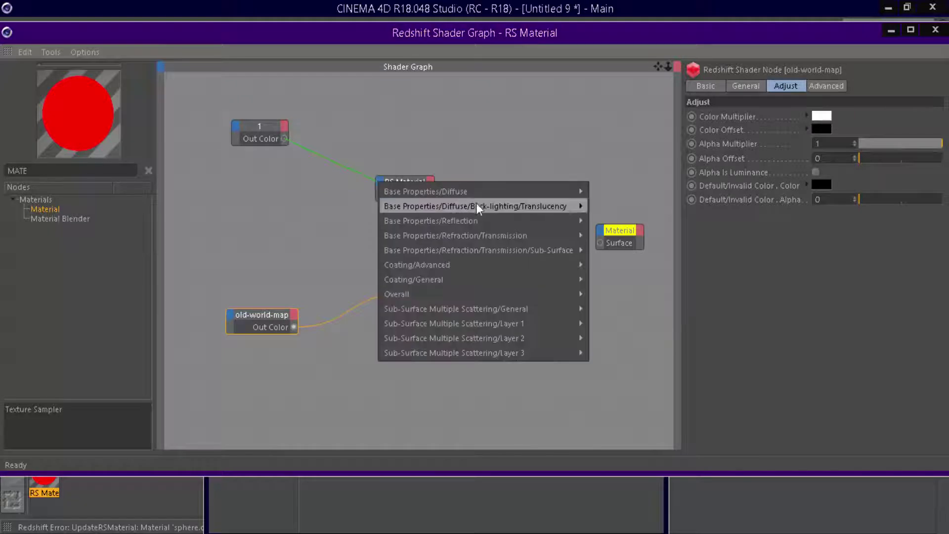
left_click(632, 191)
left_click_drag(258, 125, 254, 147)
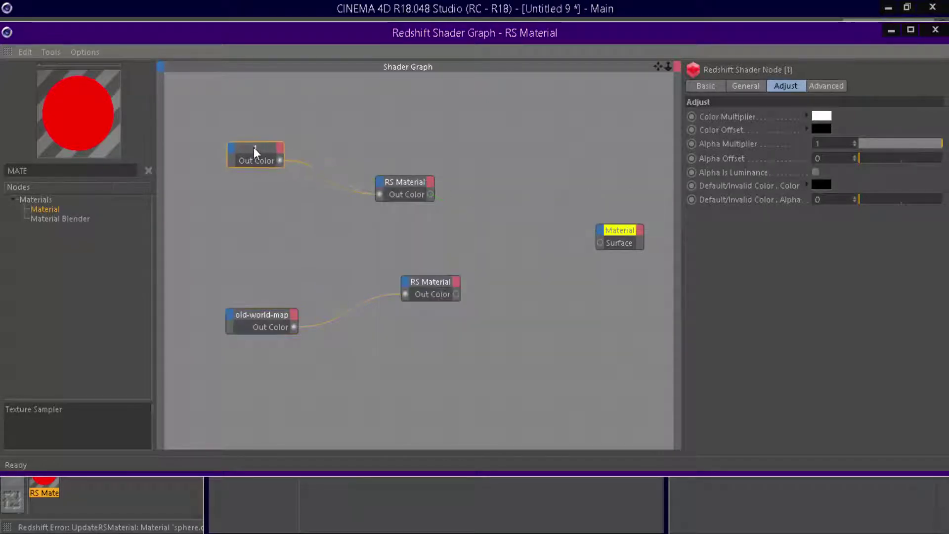
left_click(398, 175)
left_click_drag(395, 181, 356, 174)
left_click_drag(451, 279, 409, 285)
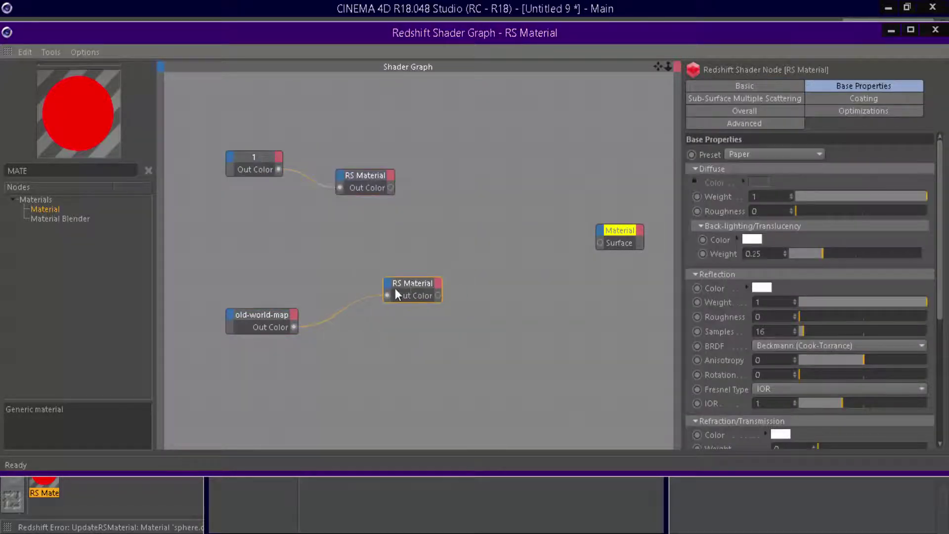
Step: Add an RS Ray Switch node to the graph via a 'RAY' search
key("BackSpace")
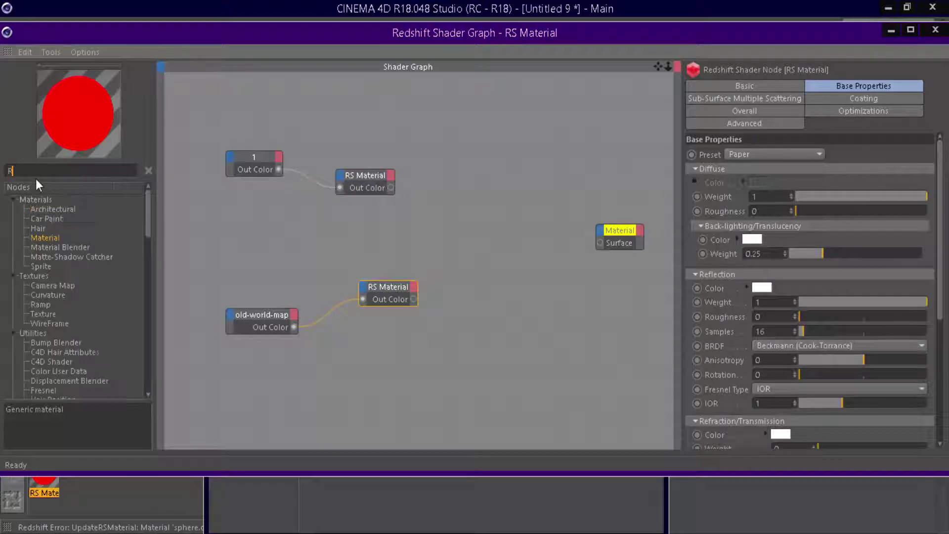
type("RAY")
key("Return")
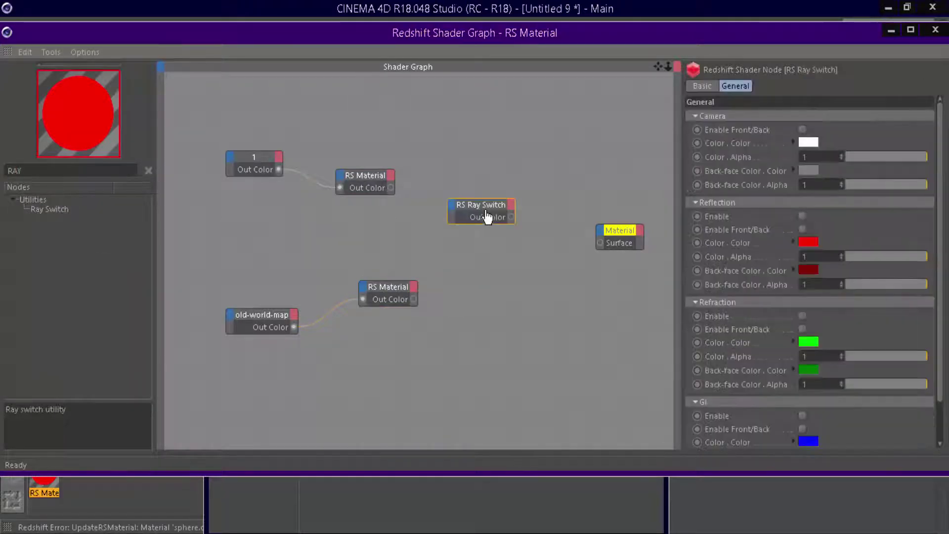
left_click_drag(485, 209, 506, 210)
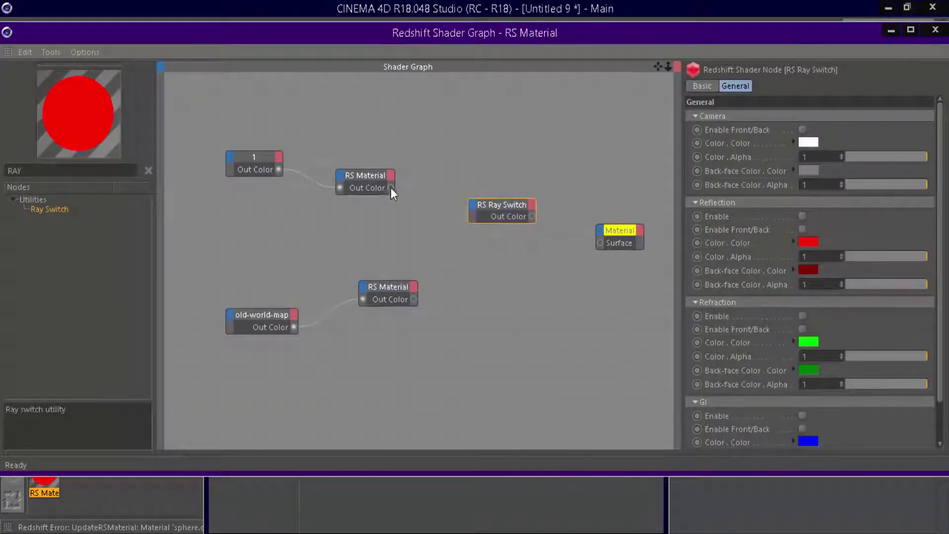
Step: Wire the materials into Camera Color and Camera Back Color, enable Front/Back, and feed Surface
left_click_drag(390, 188, 471, 216)
left_click(573, 220)
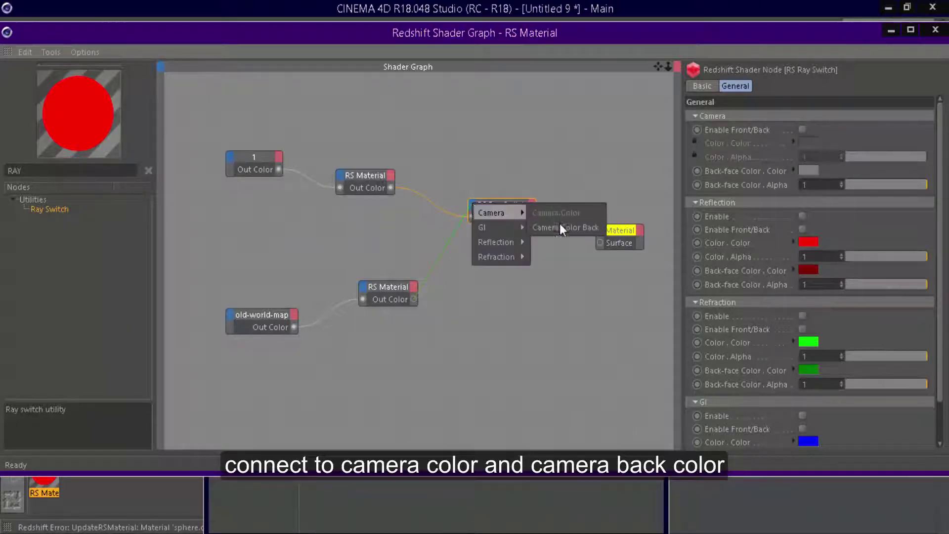
left_click(581, 233)
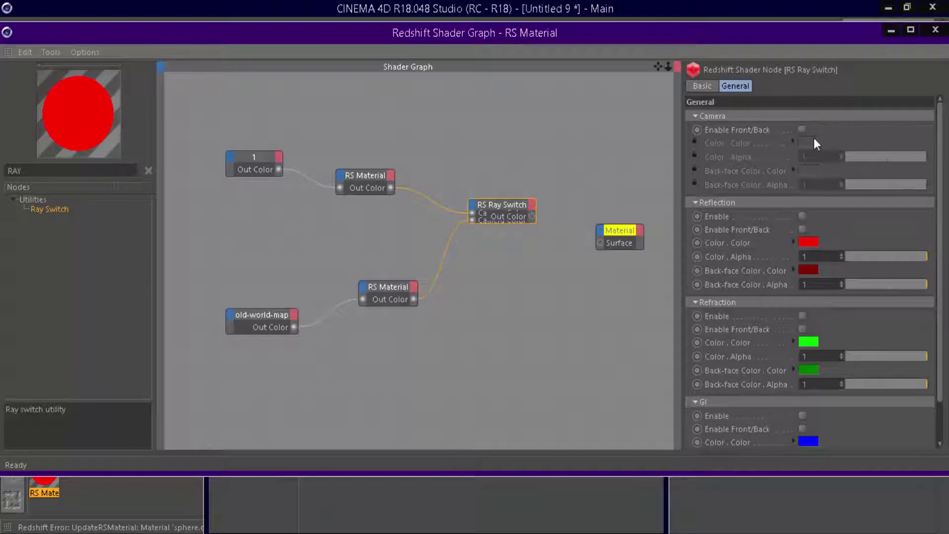
left_click(802, 129)
left_click_drag(532, 217, 600, 243)
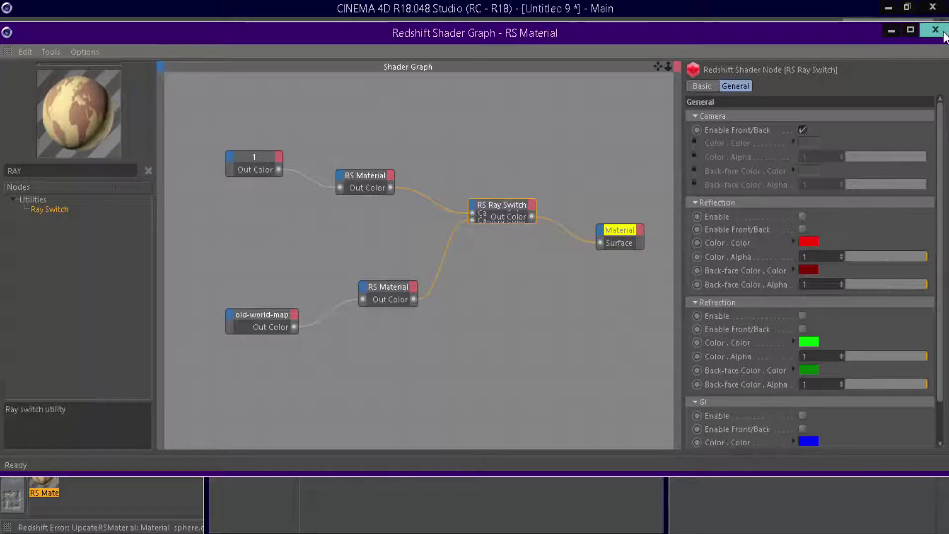
Step: Close the shader graph and apply the RS Material to the Plane
left_click(942, 32)
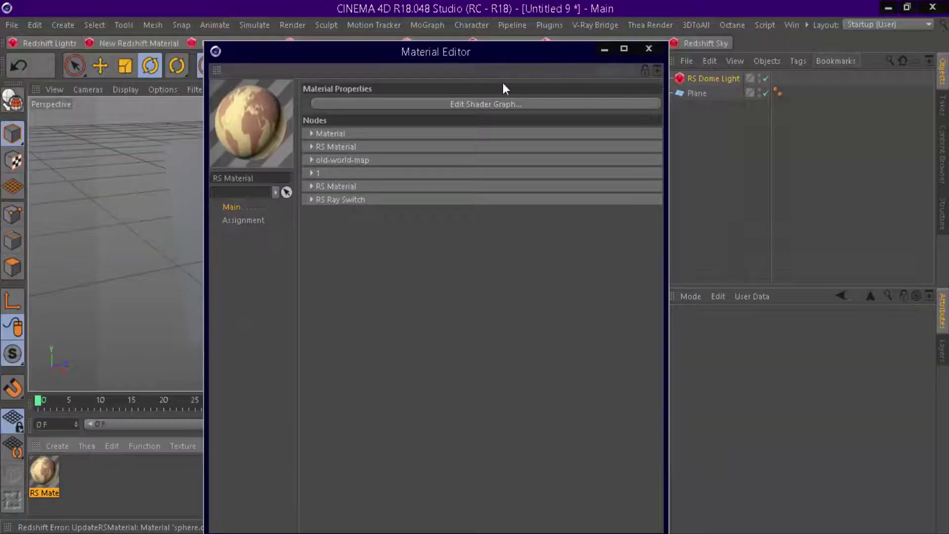
left_click_drag(466, 47, 716, 194)
left_click_drag(48, 476, 247, 219)
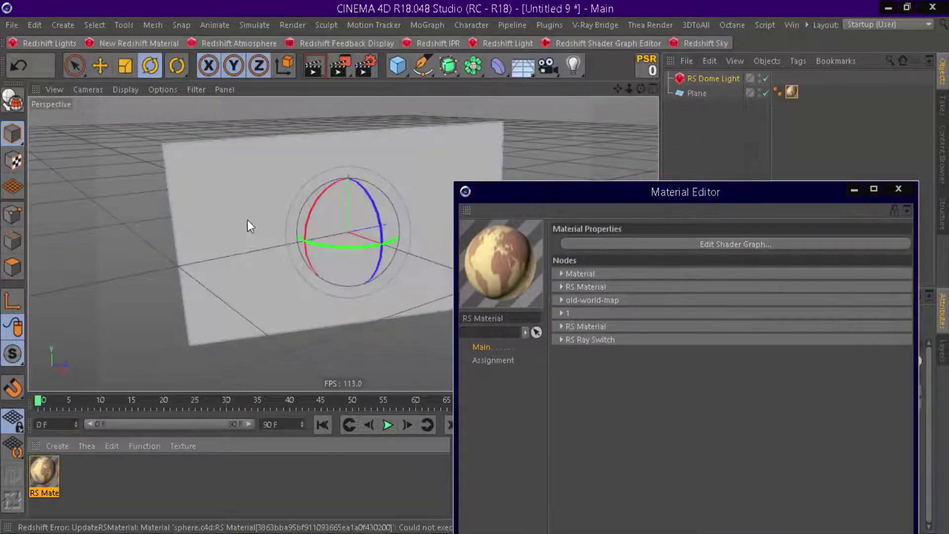
left_click(855, 189)
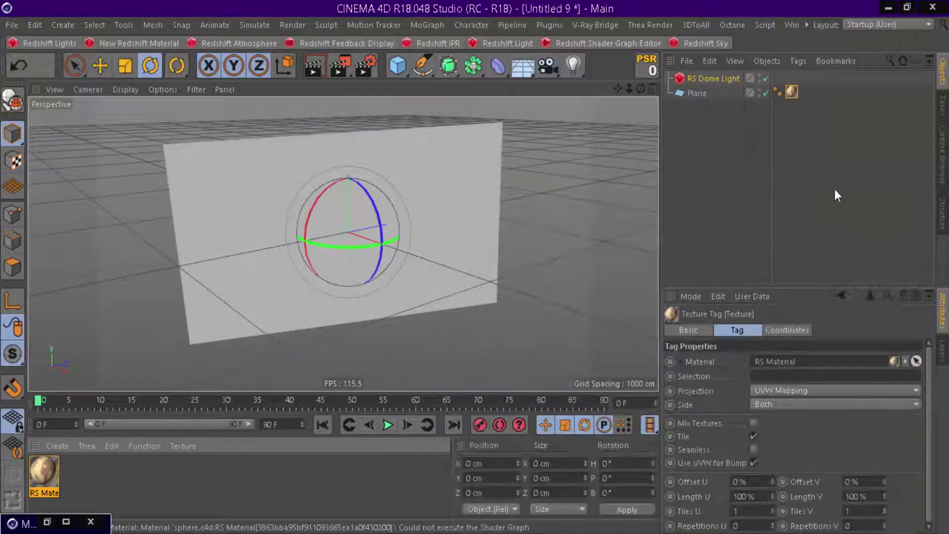
Step: Open a Redshift IPR live render, enlarge it, and orbit and zoom onto the plane
left_click(445, 43)
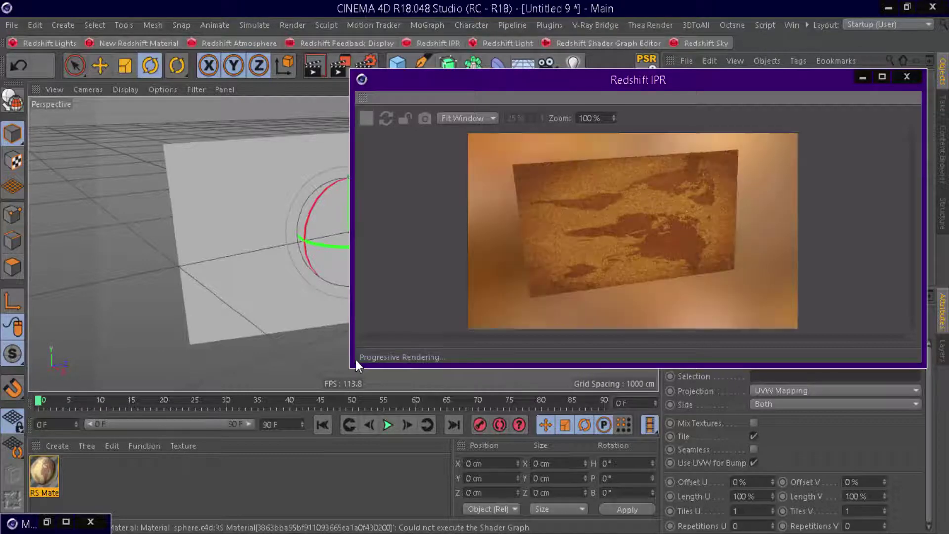
left_click_drag(349, 366, 258, 484)
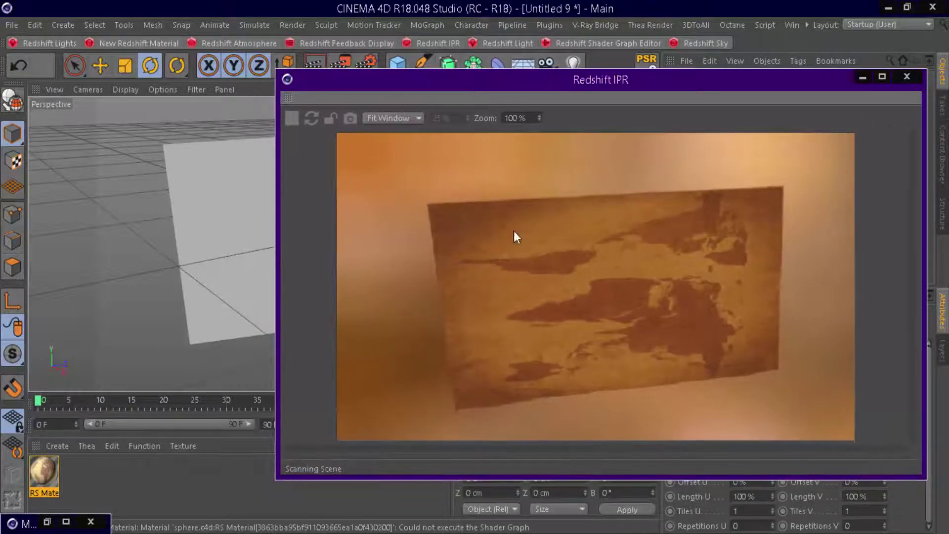
left_click_drag(661, 85, 643, 170)
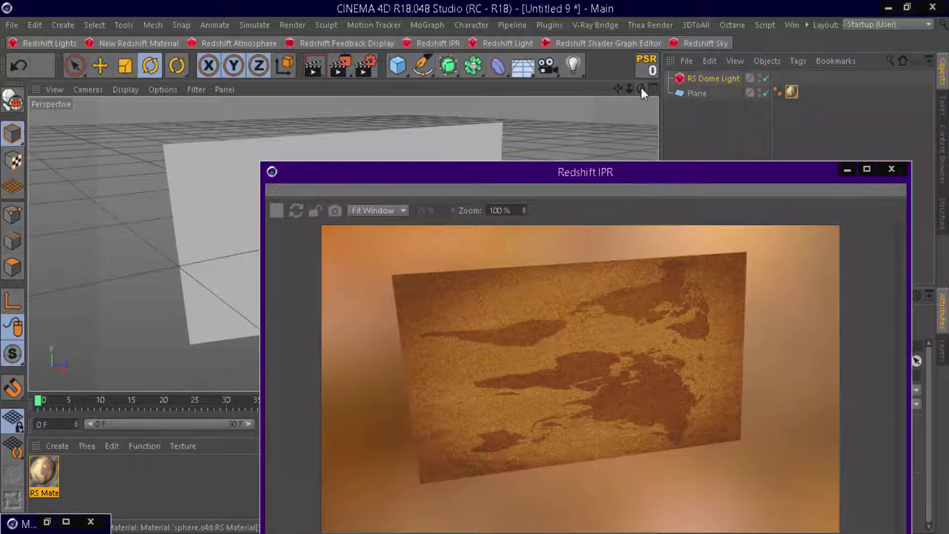
left_click_drag(641, 88, 583, 99)
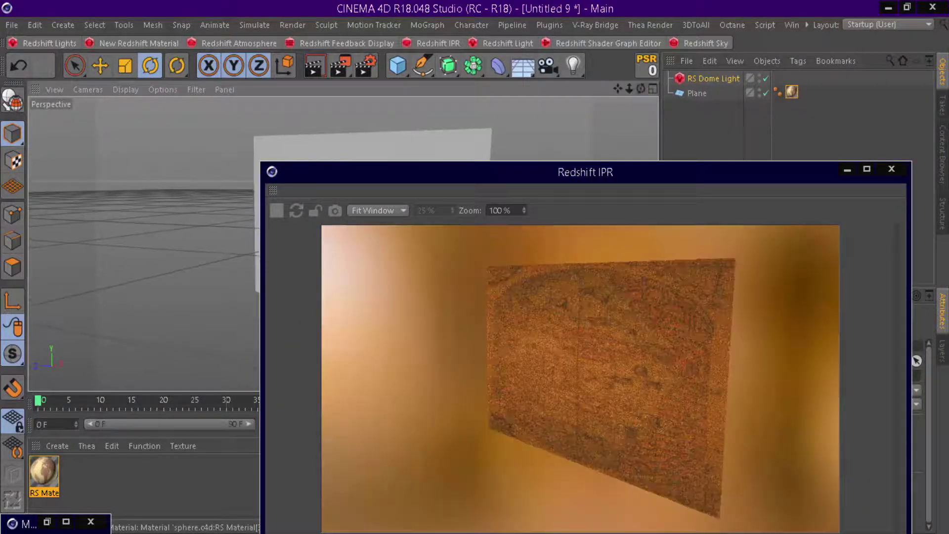
left_click_drag(642, 88, 613, 89)
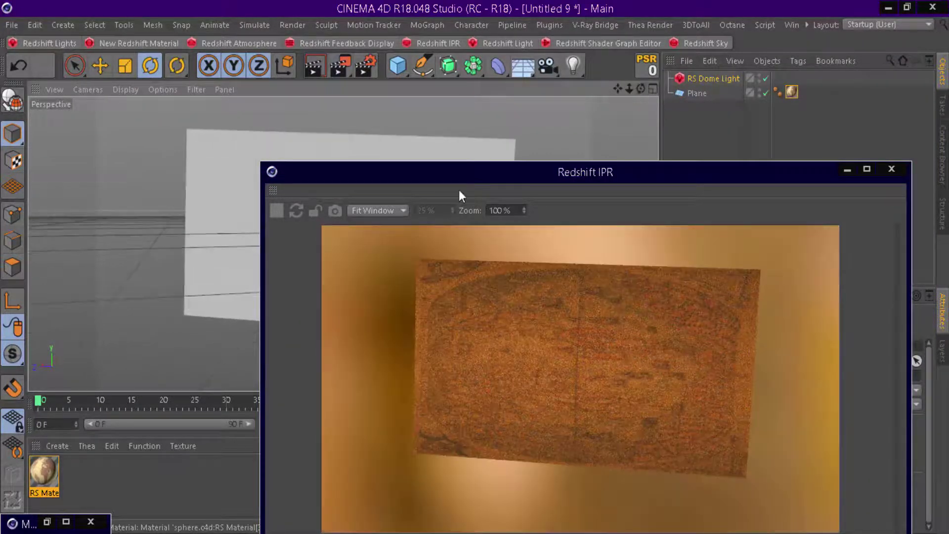
scroll(198, 227, "up", 3)
scroll(198, 227, "up", 2)
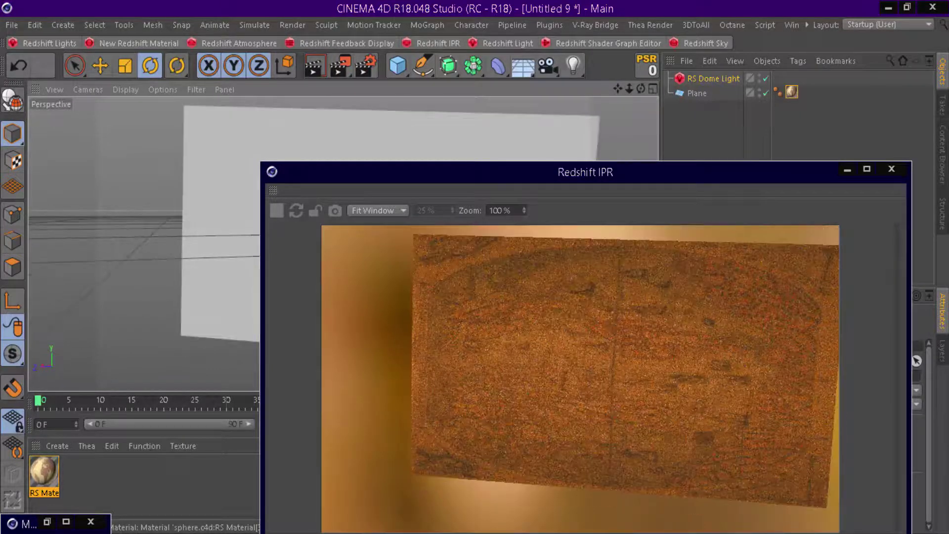
double_click(44, 476)
Step: Set the paper's Back-lighting/Translucency Weight to a small value (0.044 and 0.087), then close the editor
left_click_drag(699, 203, 239, 82)
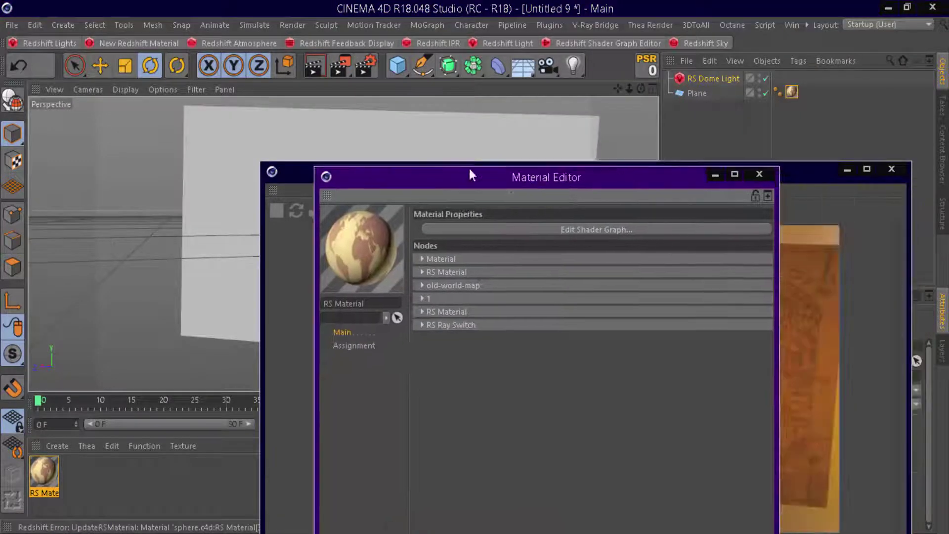
left_click(95, 225)
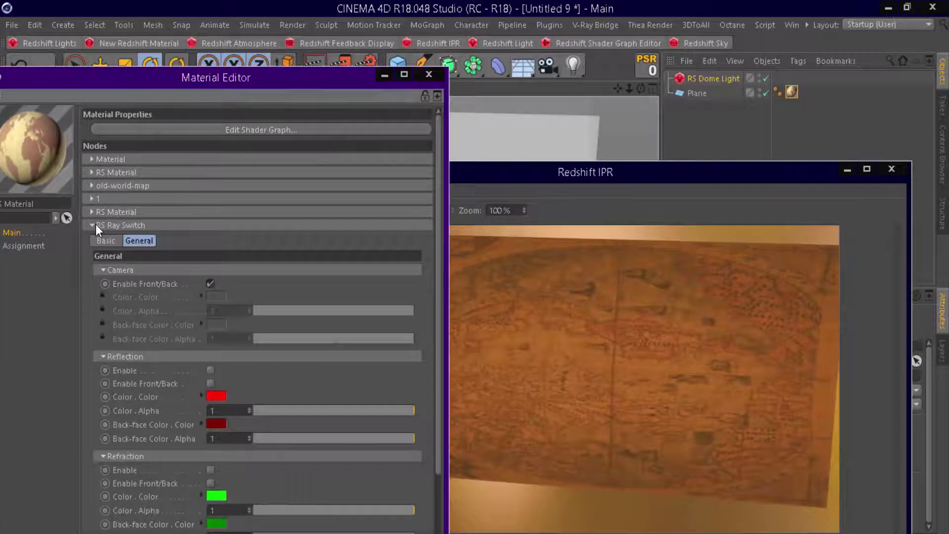
left_click(96, 224)
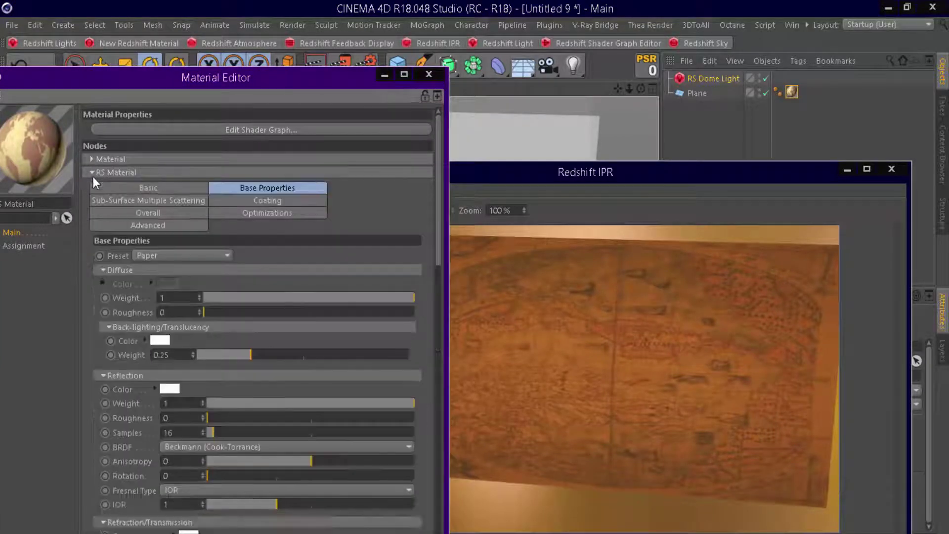
left_click_drag(246, 352, 109, 351)
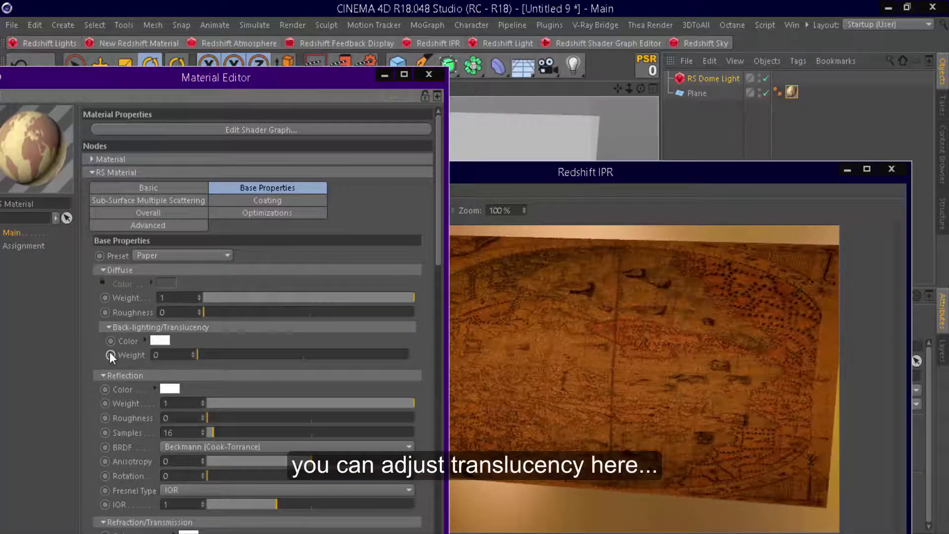
mouse_move(230, 351)
left_mouse_down()
mouse_move(240, 357)
mouse_move(151, 358)
left_mouse_up()
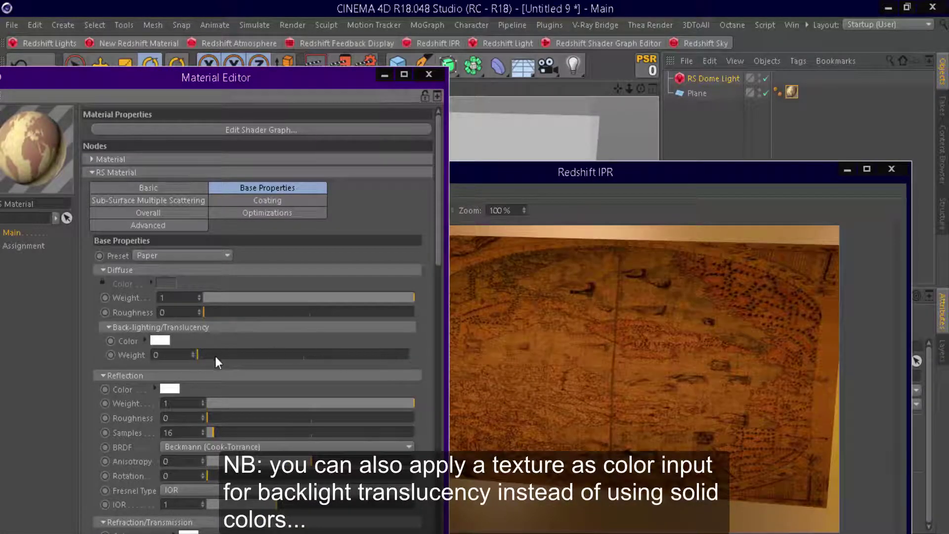
left_click_drag(217, 357, 206, 356)
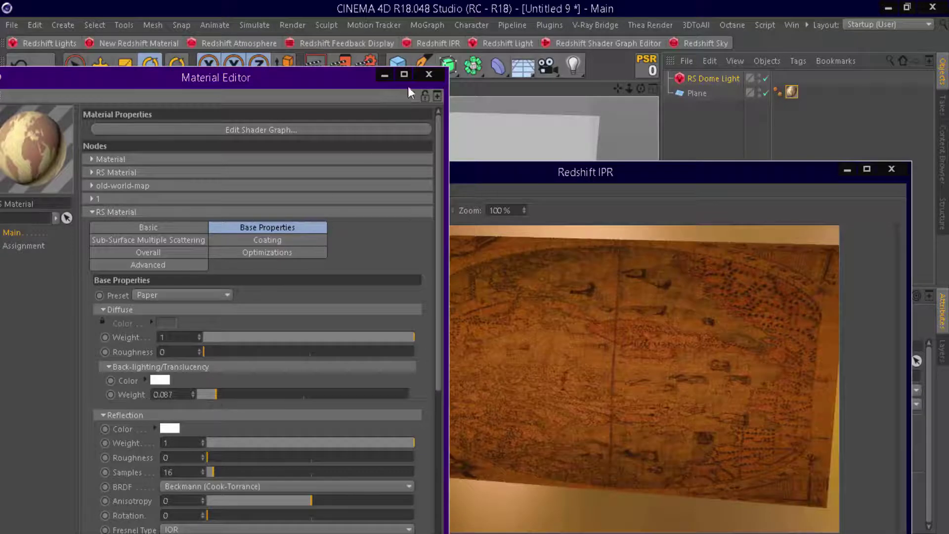
left_click(428, 74)
Step: Orbit the viewport to see the map-textured plane edge-on, repositioning the IPR window
left_click_drag(716, 172, 774, 142)
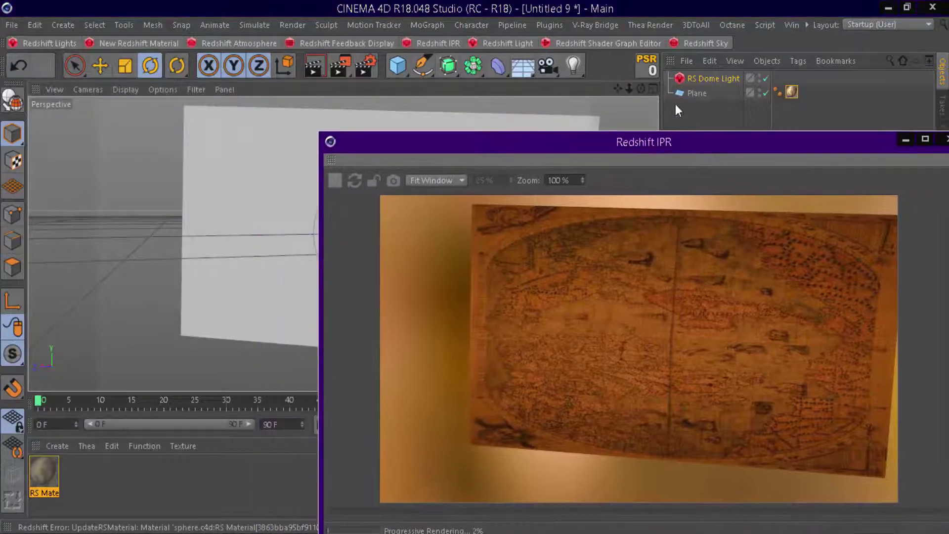
left_click_drag(641, 89, 666, 125)
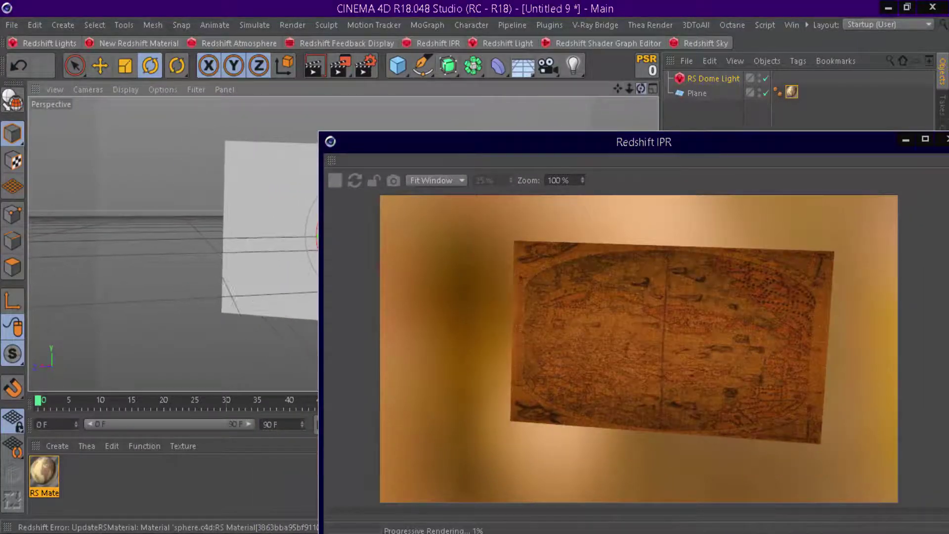
left_click_drag(640, 88, 662, 114)
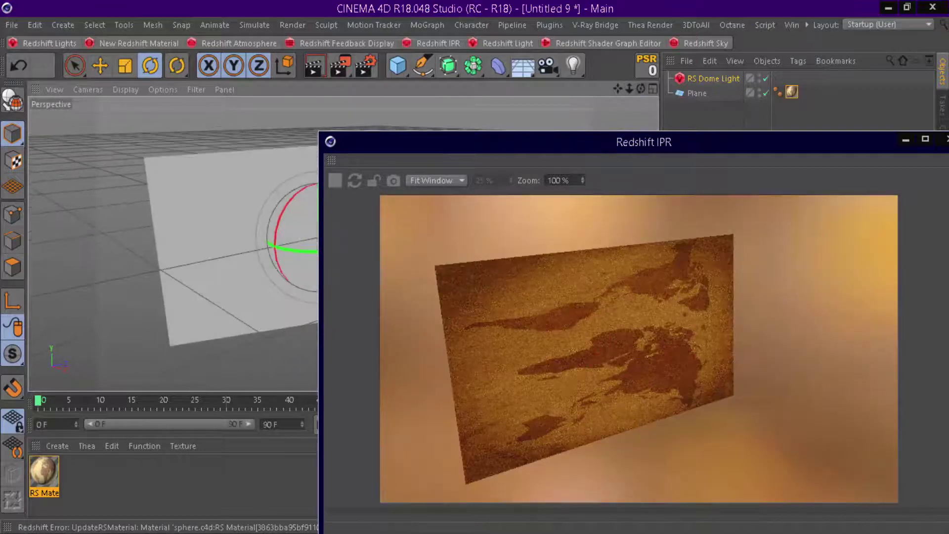
left_click_drag(642, 85, 645, 85)
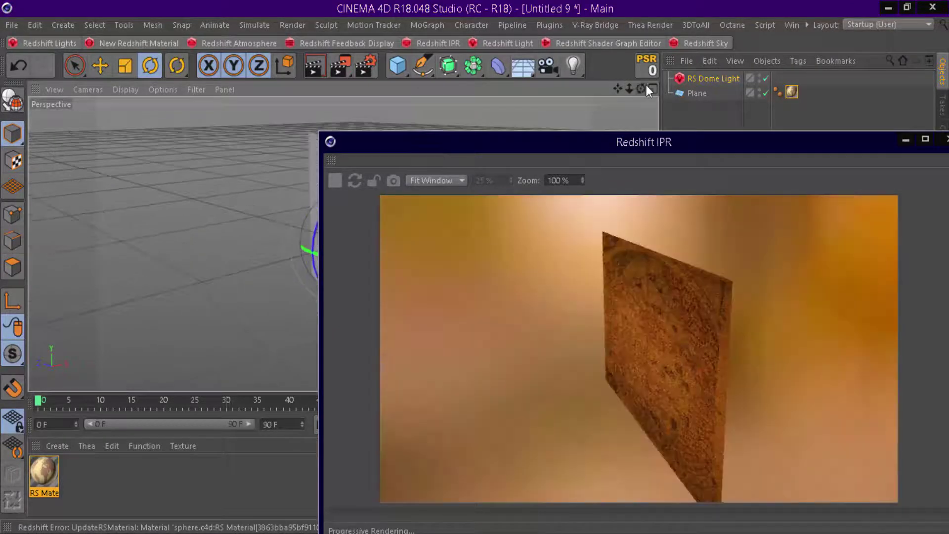
left_click_drag(647, 147, 657, 62)
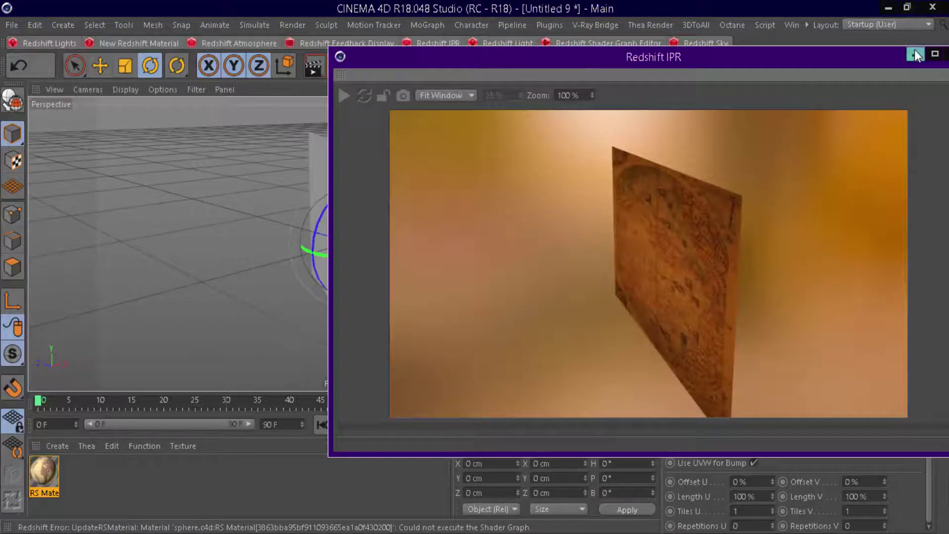
left_click(915, 56)
Step: Reopen the Shader Graph, add an RS Sprite via 'SPR', and route the Ray Switch into its Shader Input
double_click(44, 474)
left_click(465, 97)
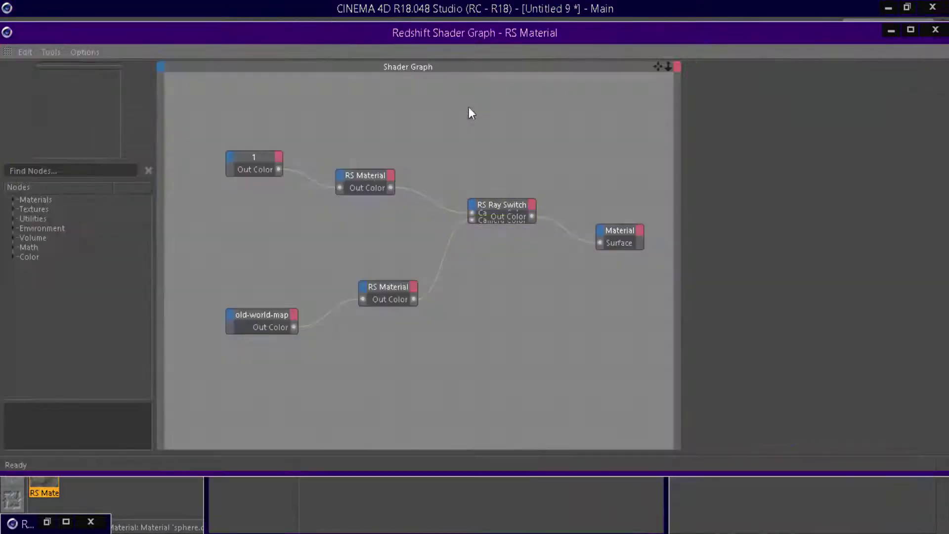
left_click(55, 171)
type("SP")
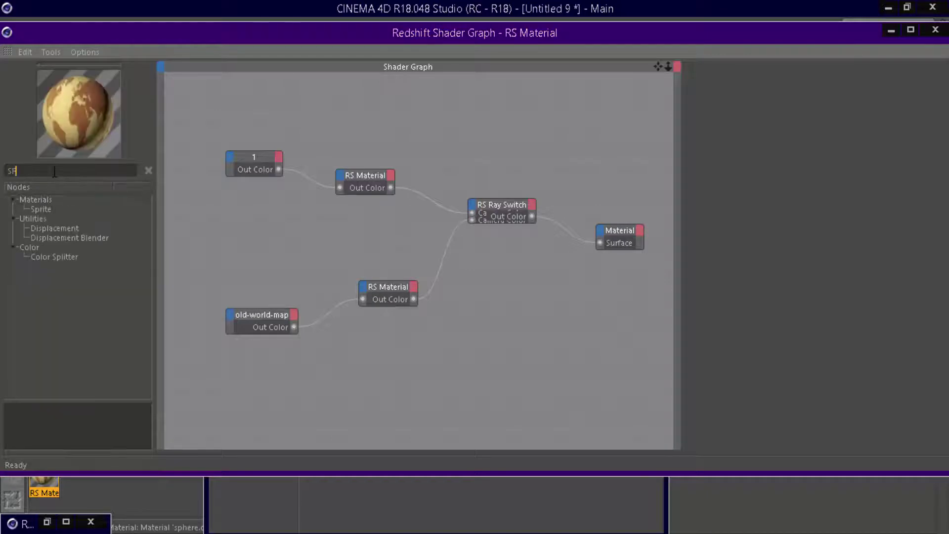
type("RI")
mouse_move(41, 209)
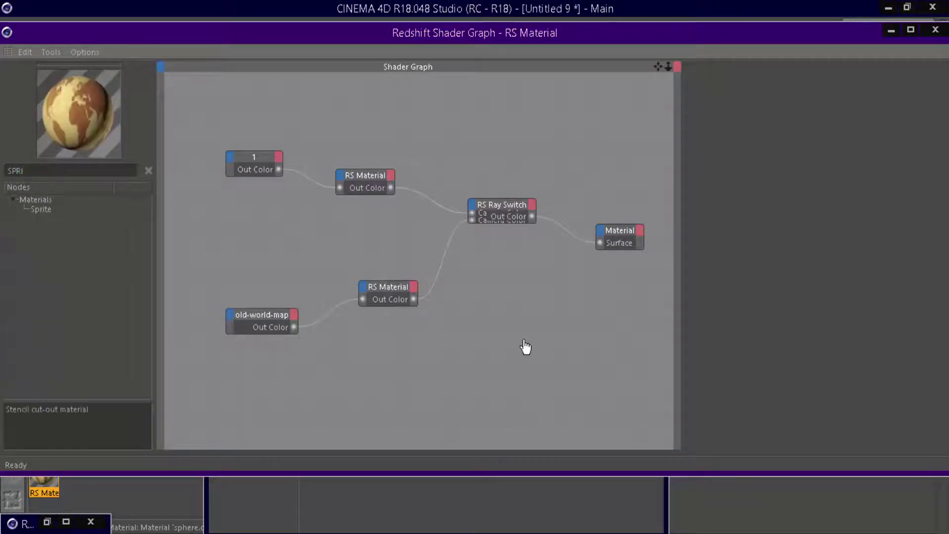
left_click_drag(525, 347, 526, 347)
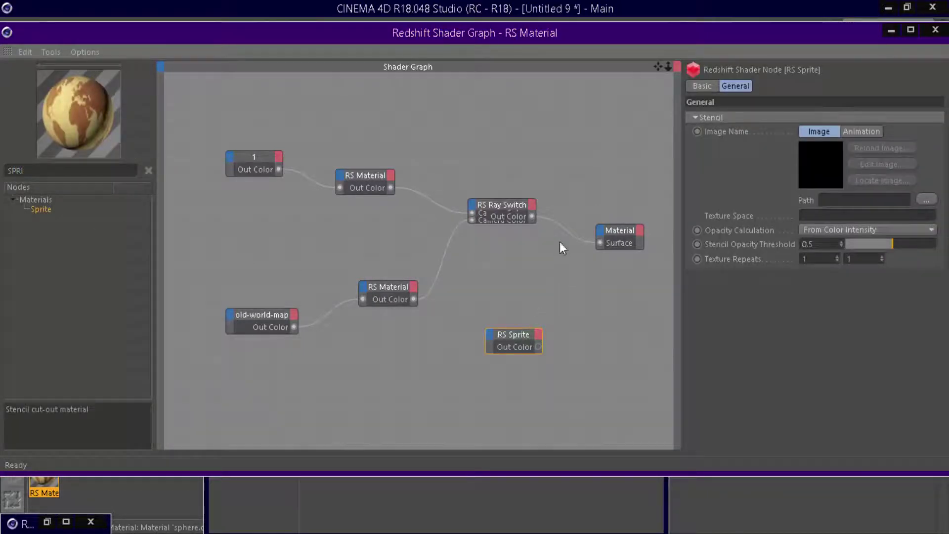
left_click_drag(580, 235, 489, 331)
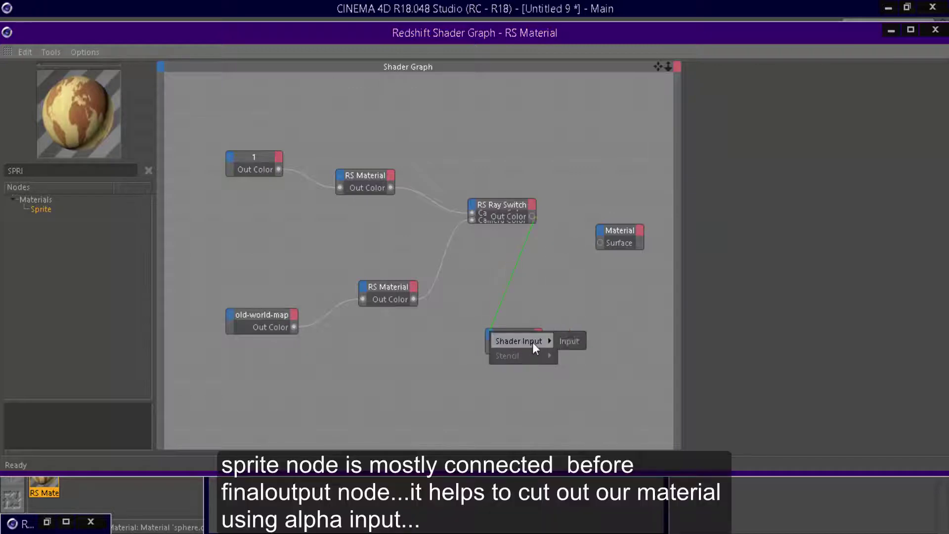
left_click(569, 341)
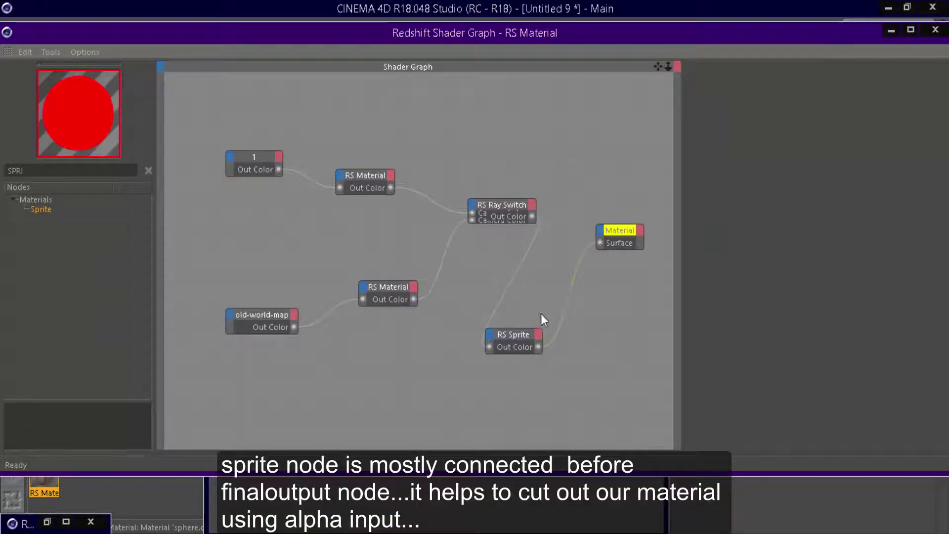
double_click(622, 42)
Step: Load the ripped_paper_edge image as the RS Sprite's stencil, then close the Shader Graph
left_click(376, 350)
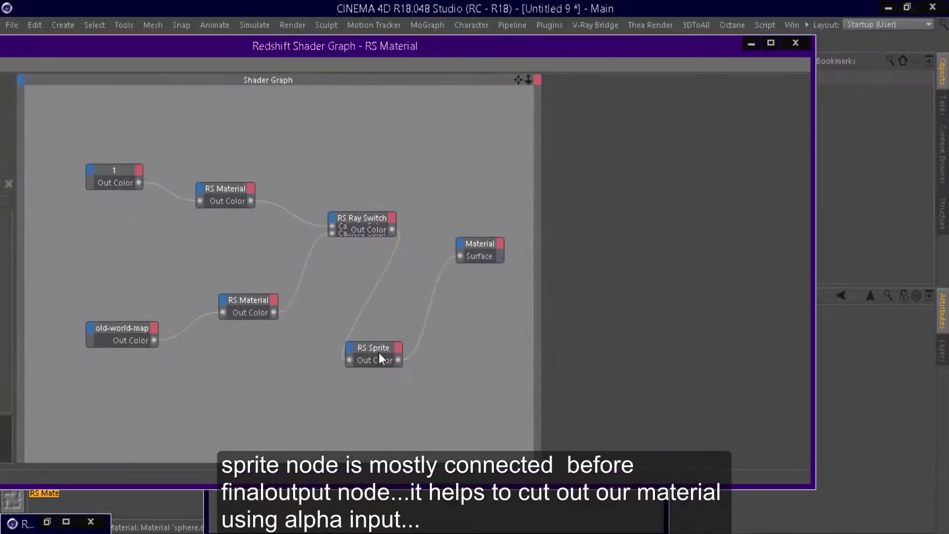
left_click(791, 214)
left_click(402, 262)
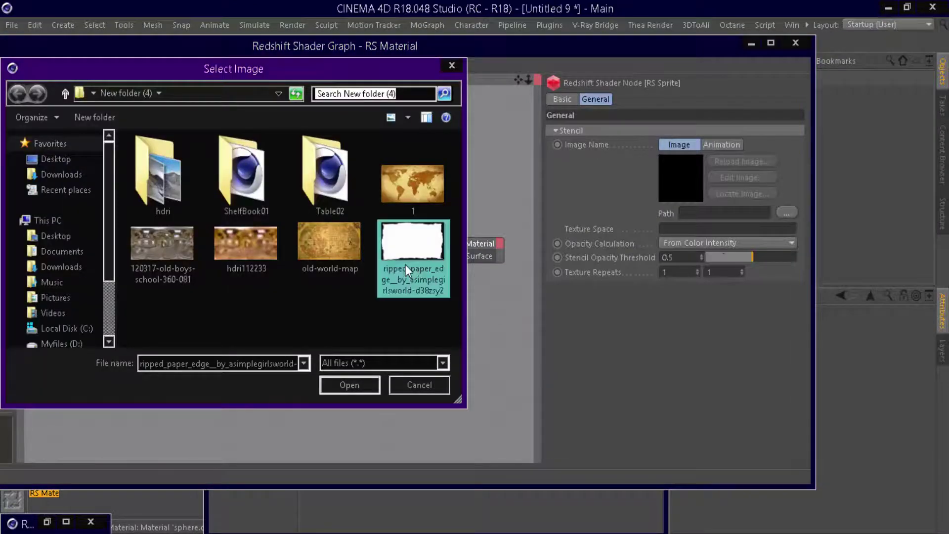
right_click(408, 251)
left_click(466, 184)
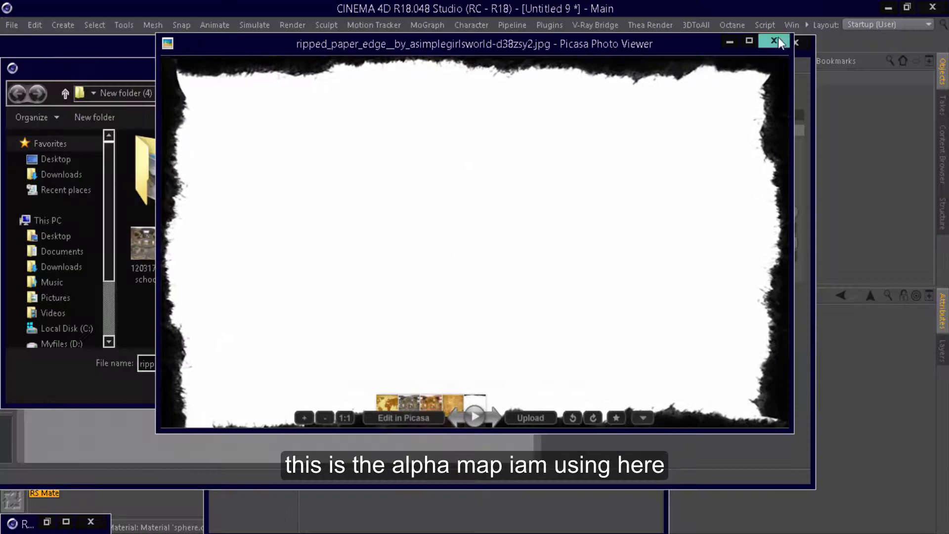
left_click(773, 40)
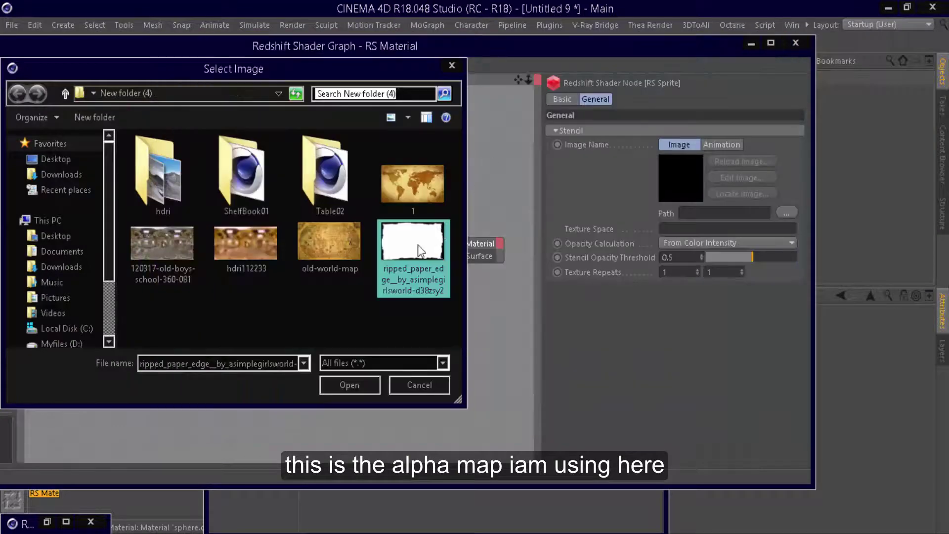
left_click(346, 384)
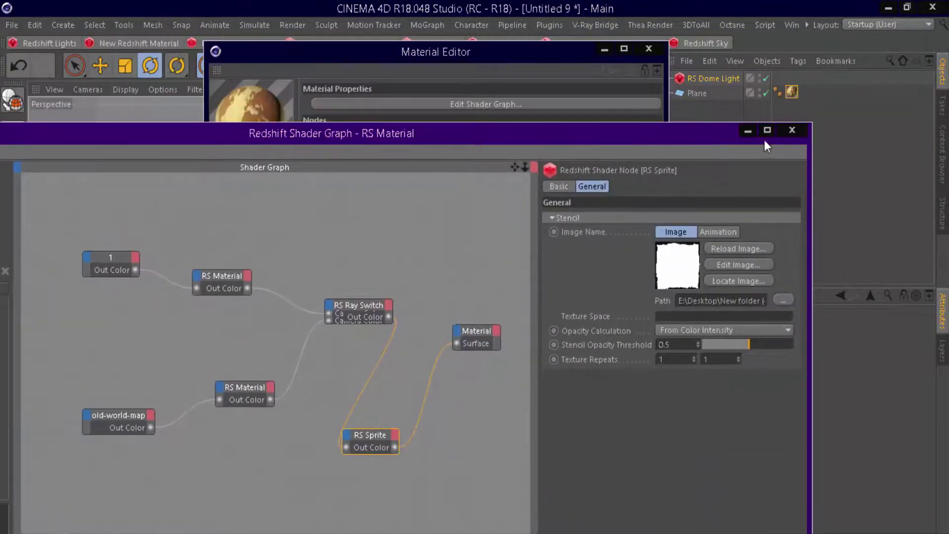
left_click(792, 129)
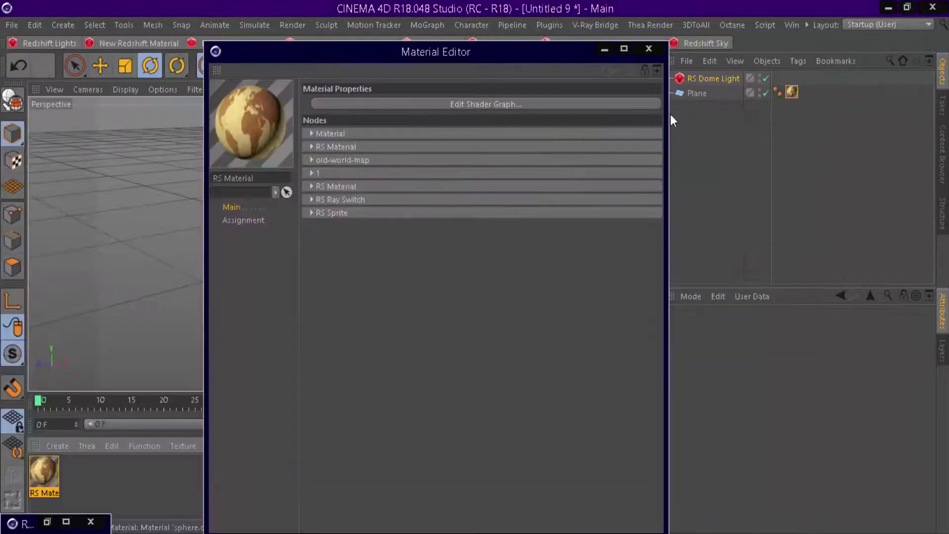
Step: Restart the Redshift IPR and orbit to face the plane's torn paper edges
left_click(648, 49)
left_click(438, 43)
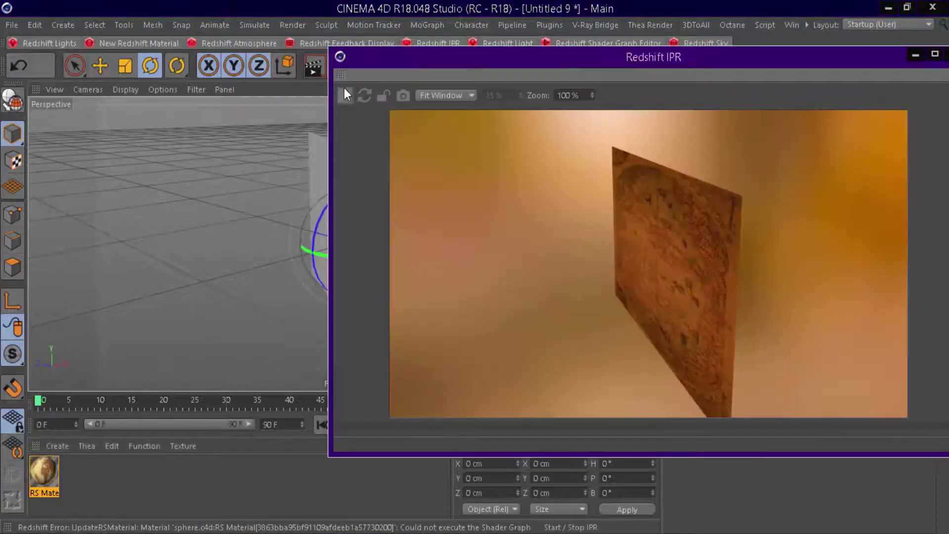
left_click(345, 91)
left_click_drag(765, 99, 762, 147)
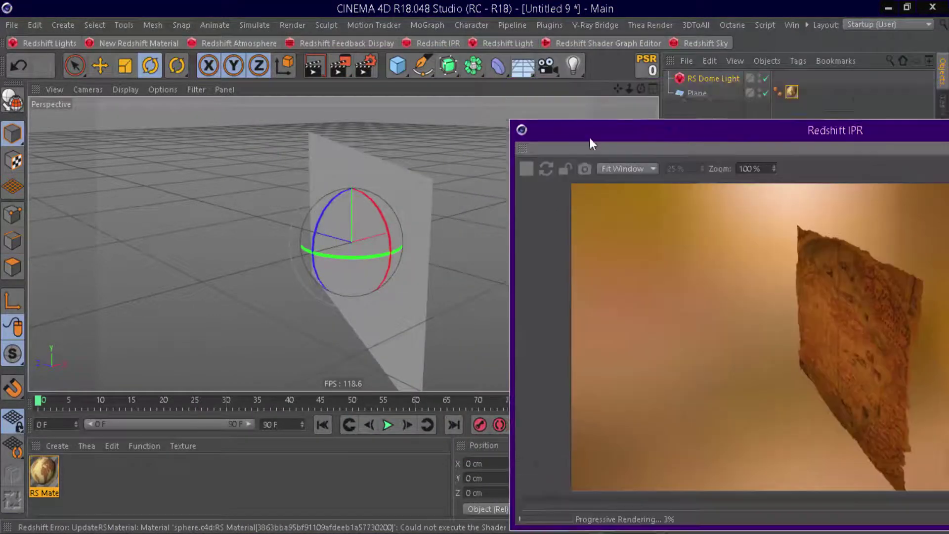
mouse_move(640, 89)
left_mouse_down()
mouse_move(620, 94)
mouse_move(653, 87)
mouse_move(593, 99)
mouse_move(675, 69)
mouse_move(608, 93)
left_mouse_up()
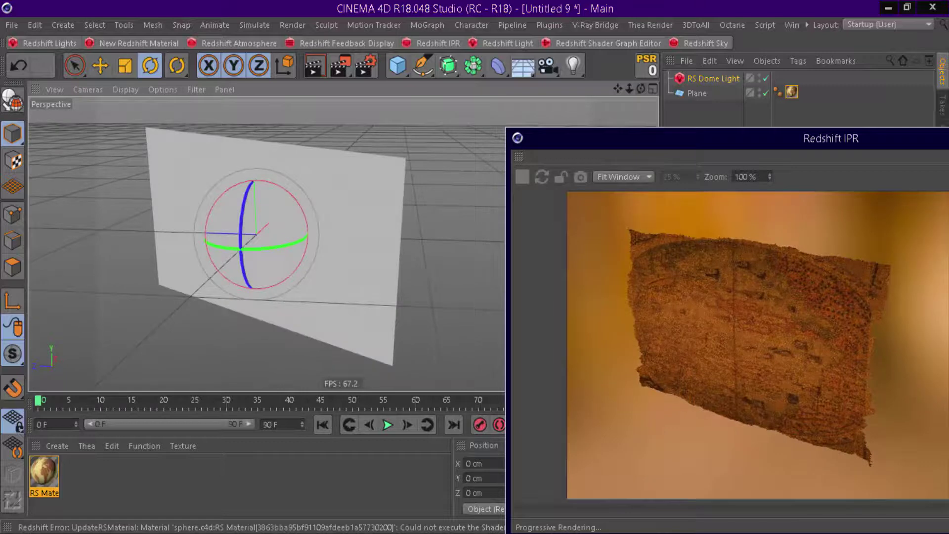
left_click_drag(641, 87, 617, 91)
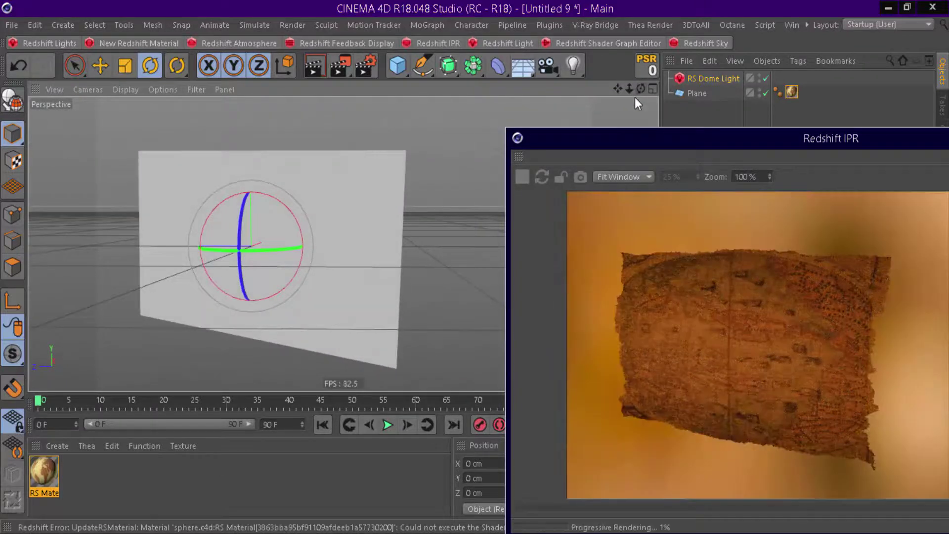
left_click_drag(734, 138, 596, 184)
Step: Add a Twist deformer and parent it under the Plane
left_click(696, 93)
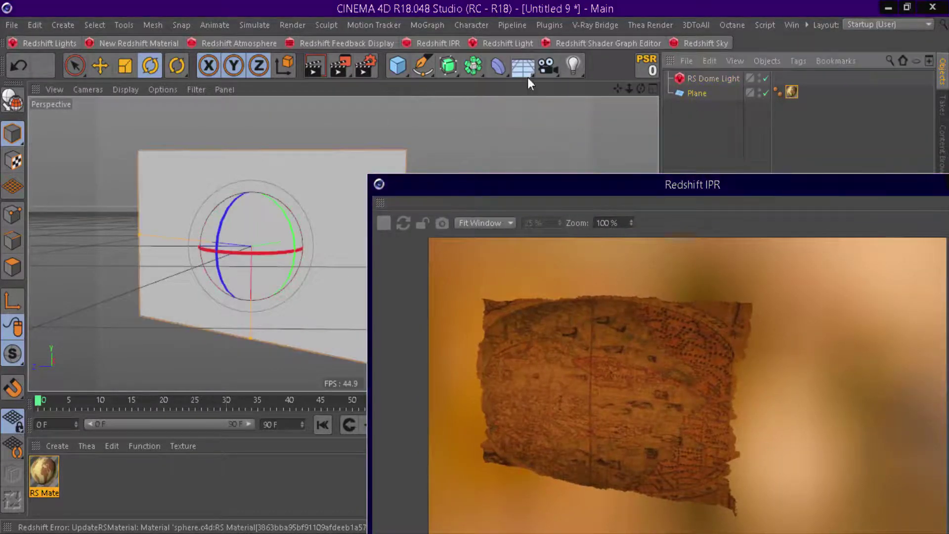
left_click(498, 66)
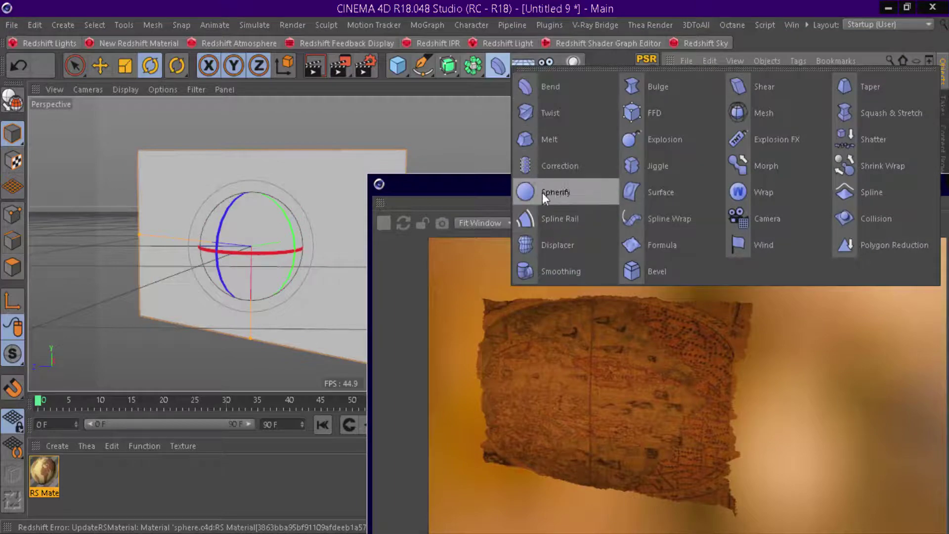
left_click(551, 114)
mouse_move(668, 184)
left_mouse_down()
mouse_move(271, 198)
mouse_move(169, 125)
left_mouse_up()
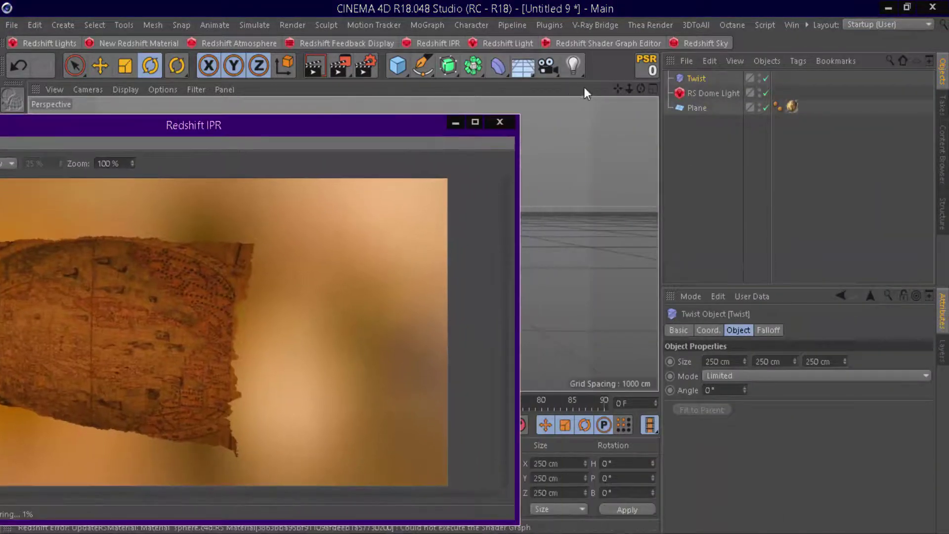
left_click_drag(702, 84, 705, 106)
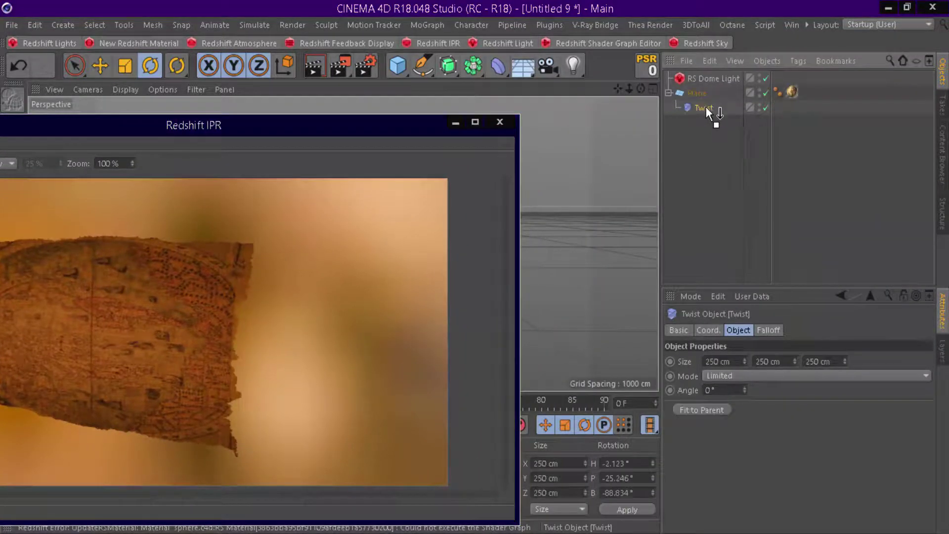
Step: Fit the Twist to its parent plane and set its angle to 150°
left_click(715, 407)
mouse_move(745, 389)
left_mouse_down()
mouse_move(745, 376)
mouse_move(746, 391)
left_mouse_up()
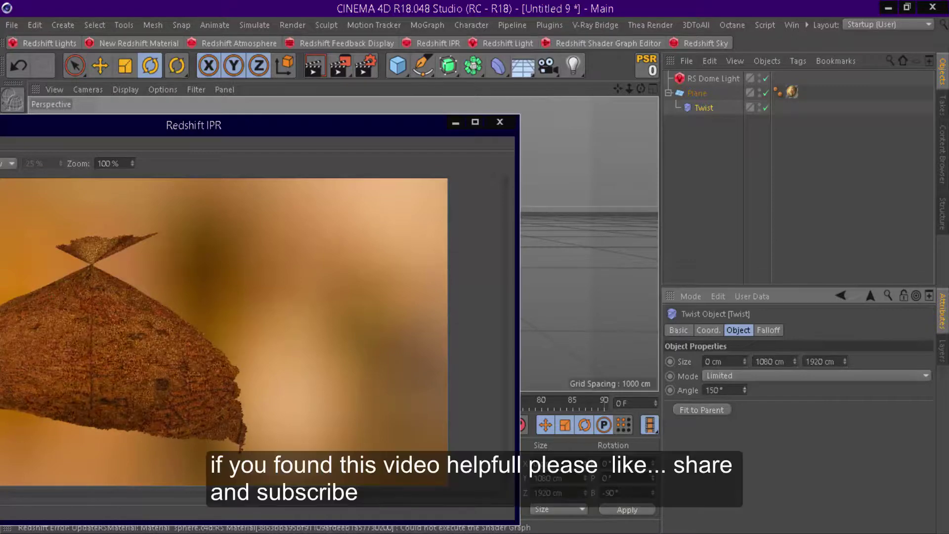
left_click_drag(276, 125, 650, 144)
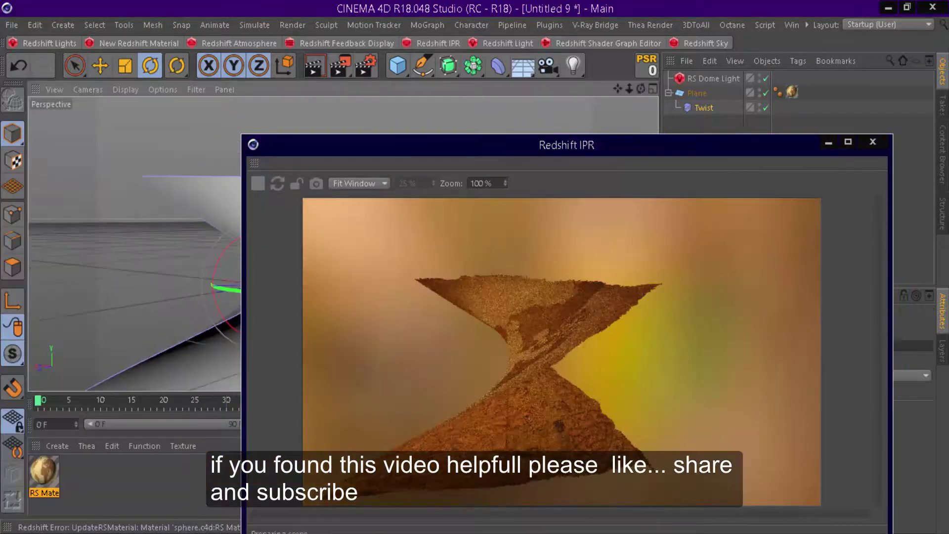